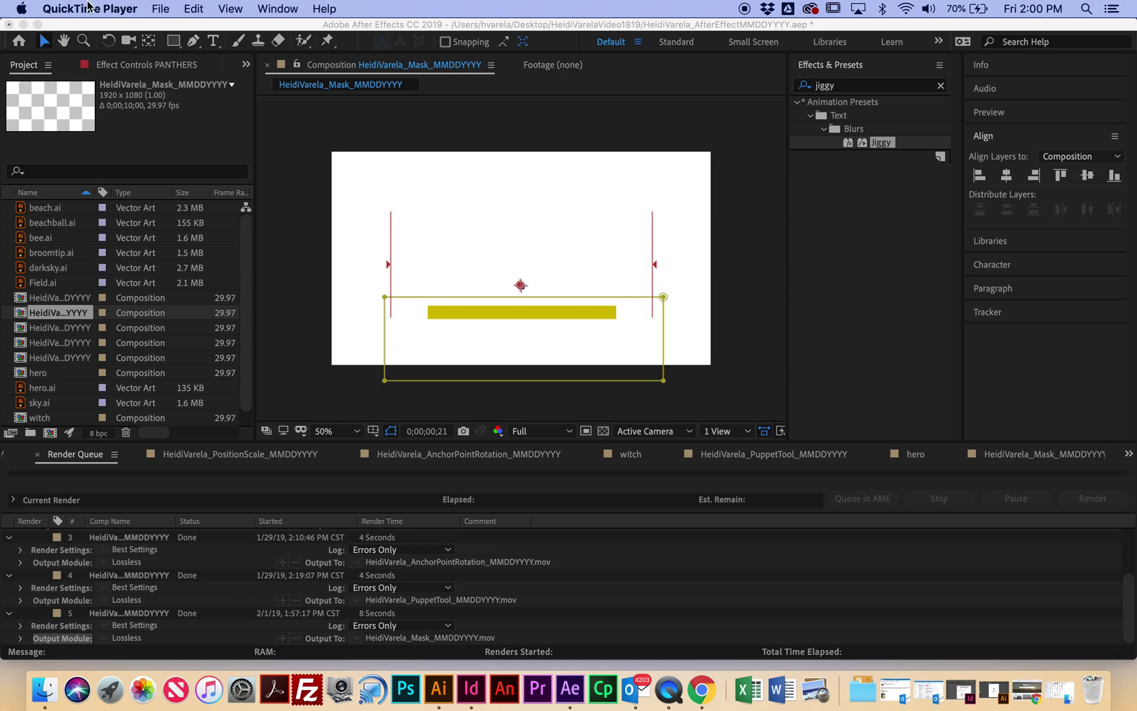
Create a 5-second HDTV 1080 composition named with the user's name followed by '_TrackMask'.
{"action": "left_click", "coordinate": [372, 95]}
{"action": "left_click", "coordinate": [239, 8]}
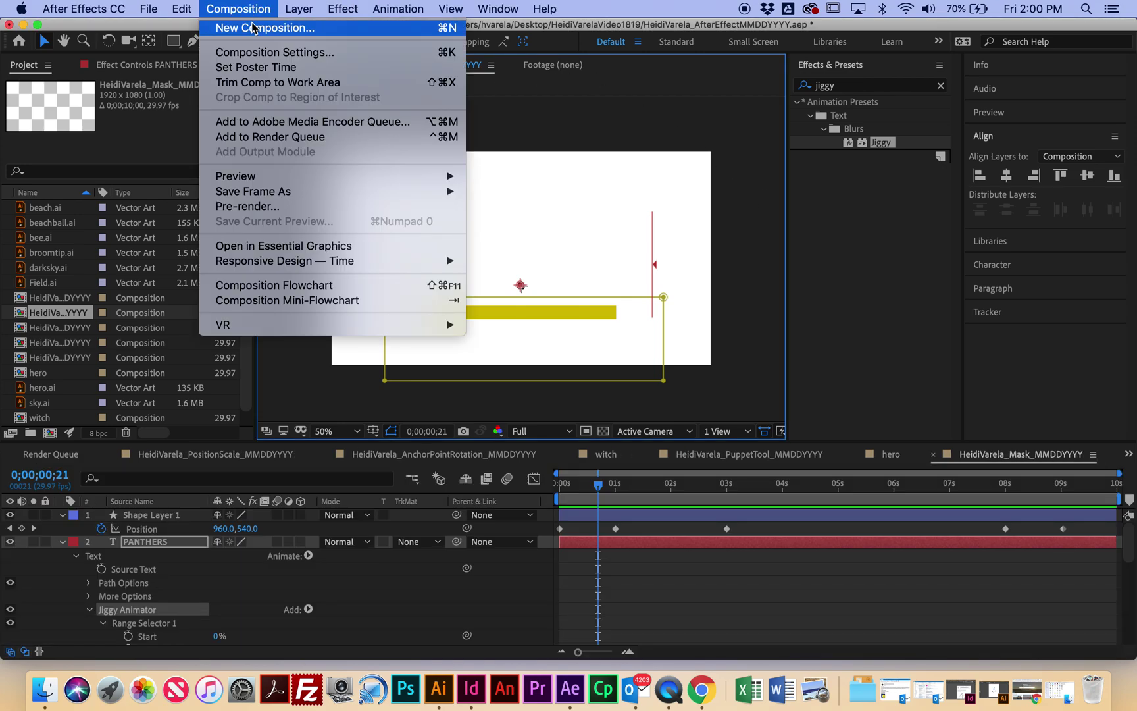
{"action": "left_click", "coordinate": [404, 188]}
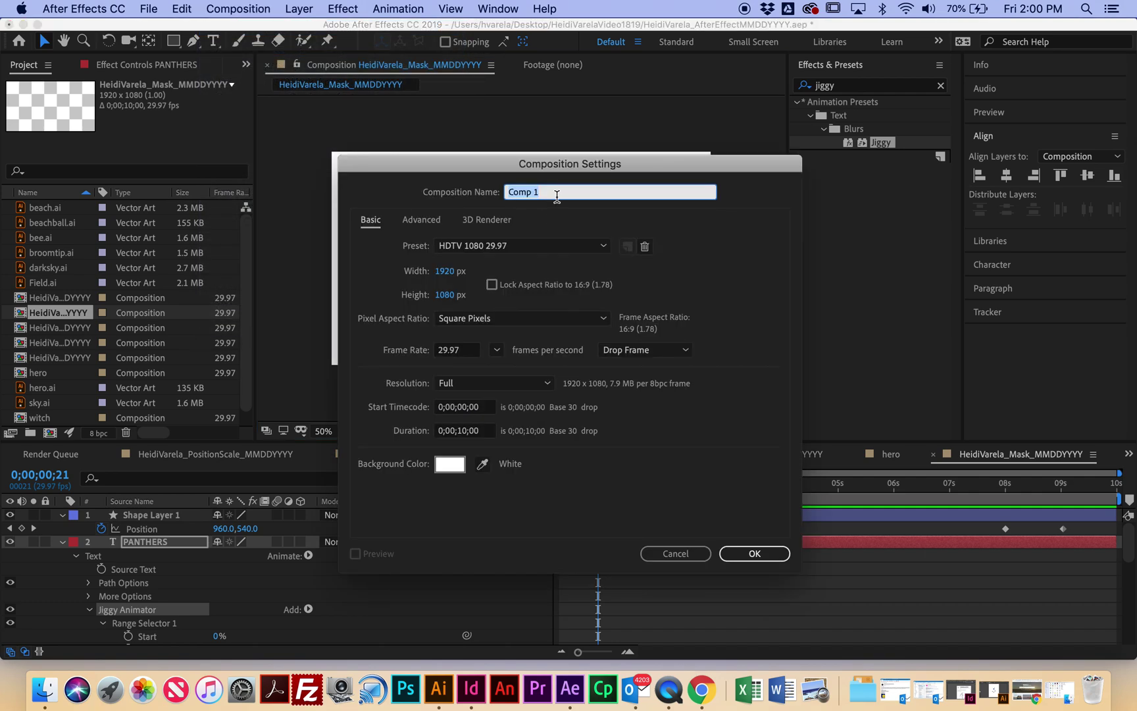
{"action": "type", "text": "HeidiVarela_TrackMask_MMDDYYYY"}
{"action": "left_click", "coordinate": [467, 431]}
{"action": "left_click", "coordinate": [460, 432]}
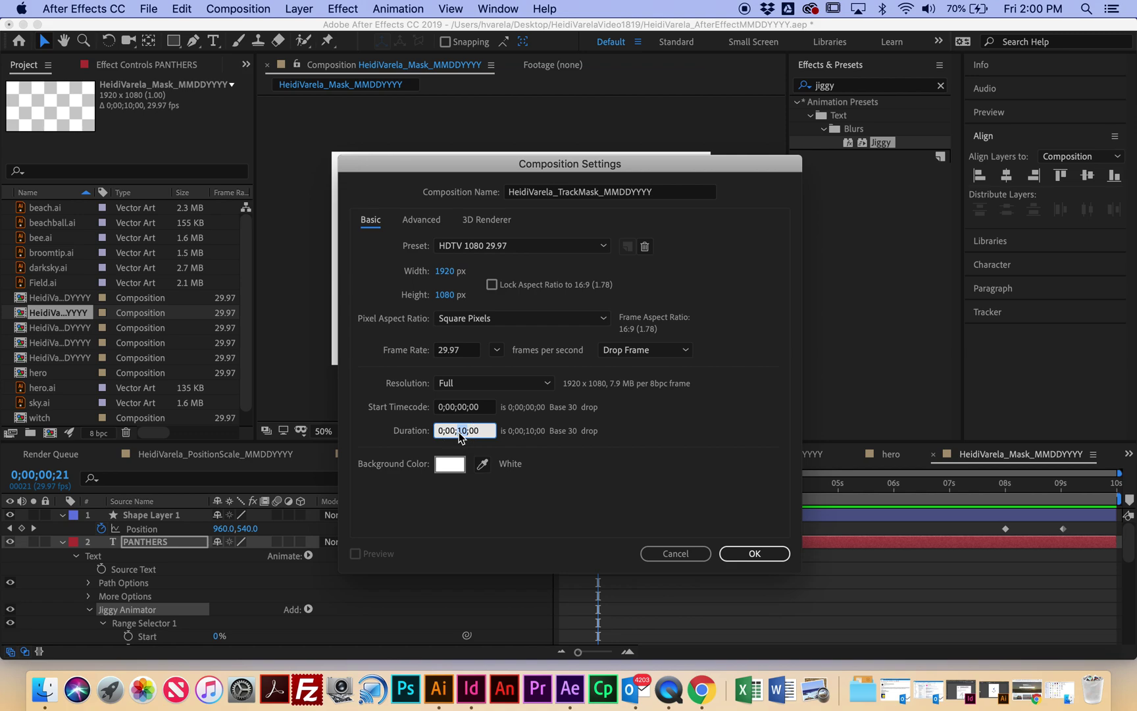
{"action": "key", "text": "BackSpace"}
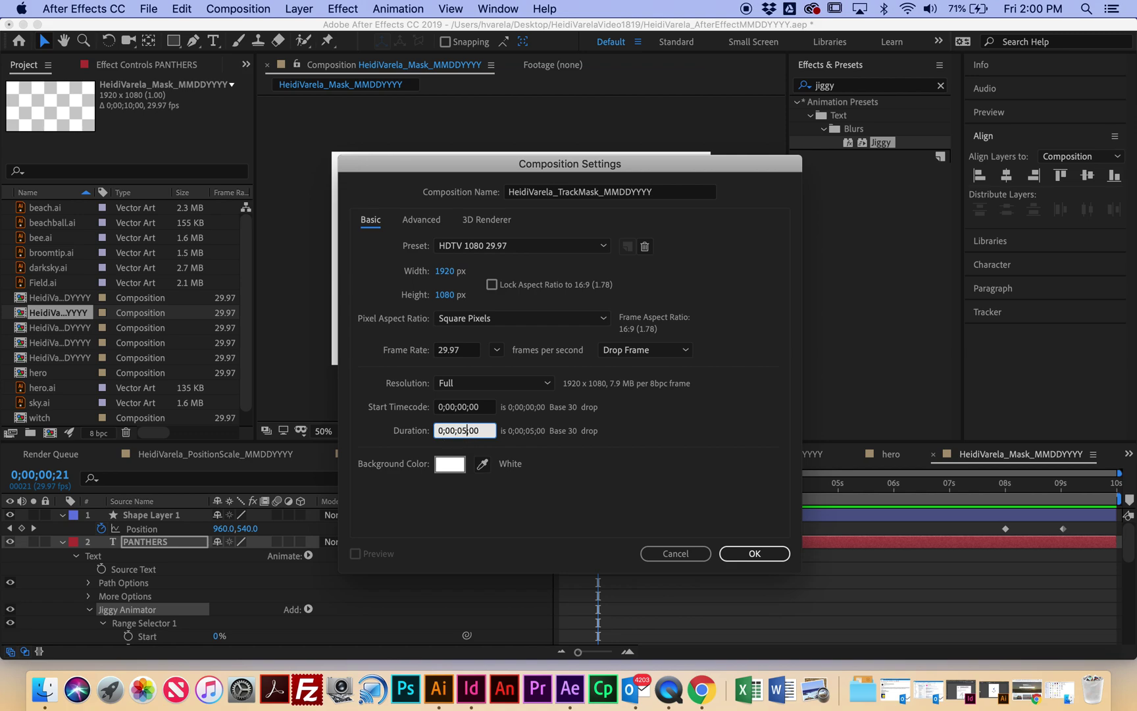
{"action": "left_click", "coordinate": [590, 480]}
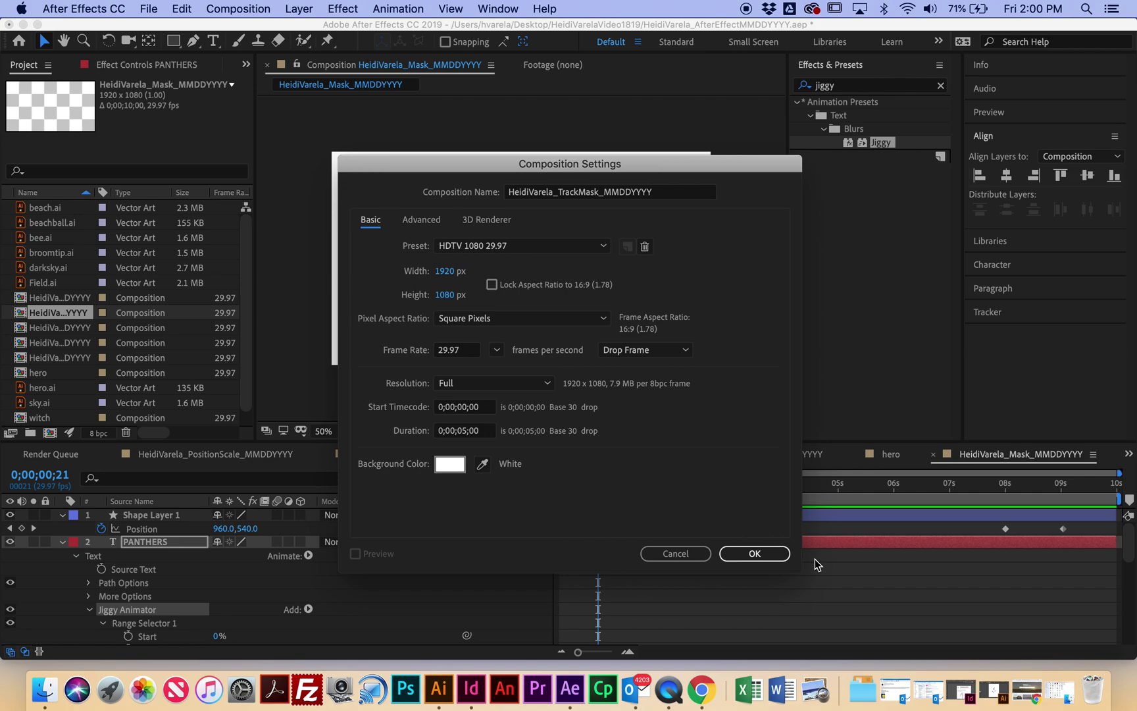
{"action": "left_click", "coordinate": [754, 553]}
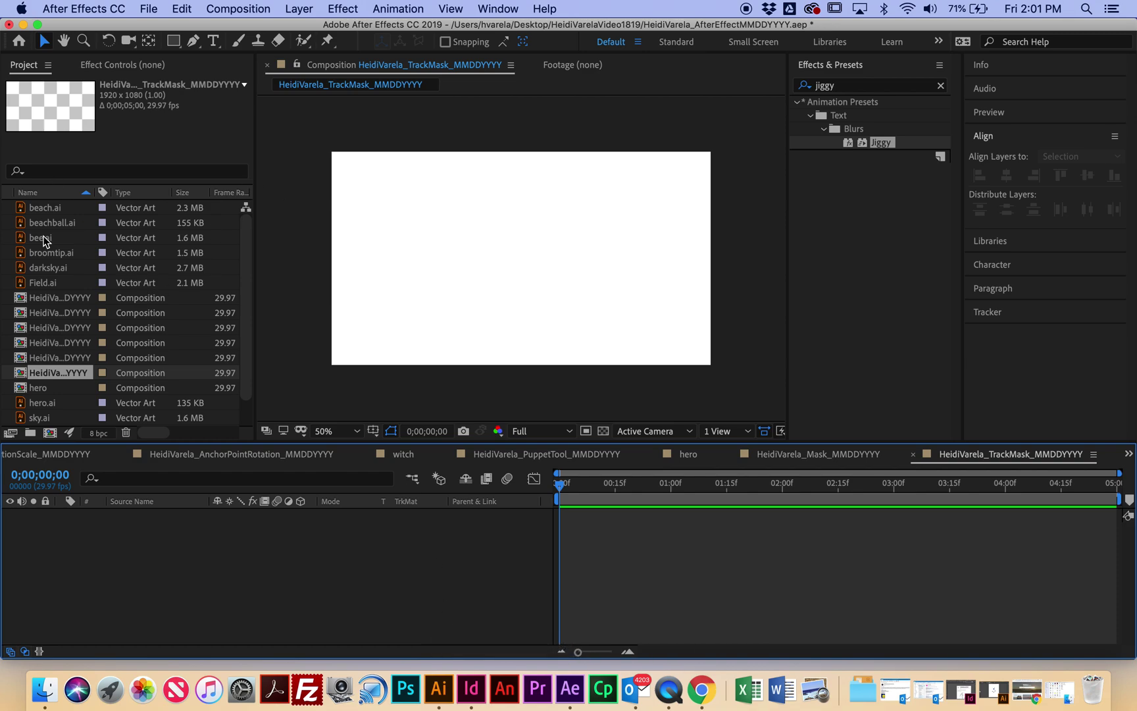
Find the Bokeh Photography clip under New Free Videos on Pexels and download it.
{"action": "left_click", "coordinate": [702, 689]}
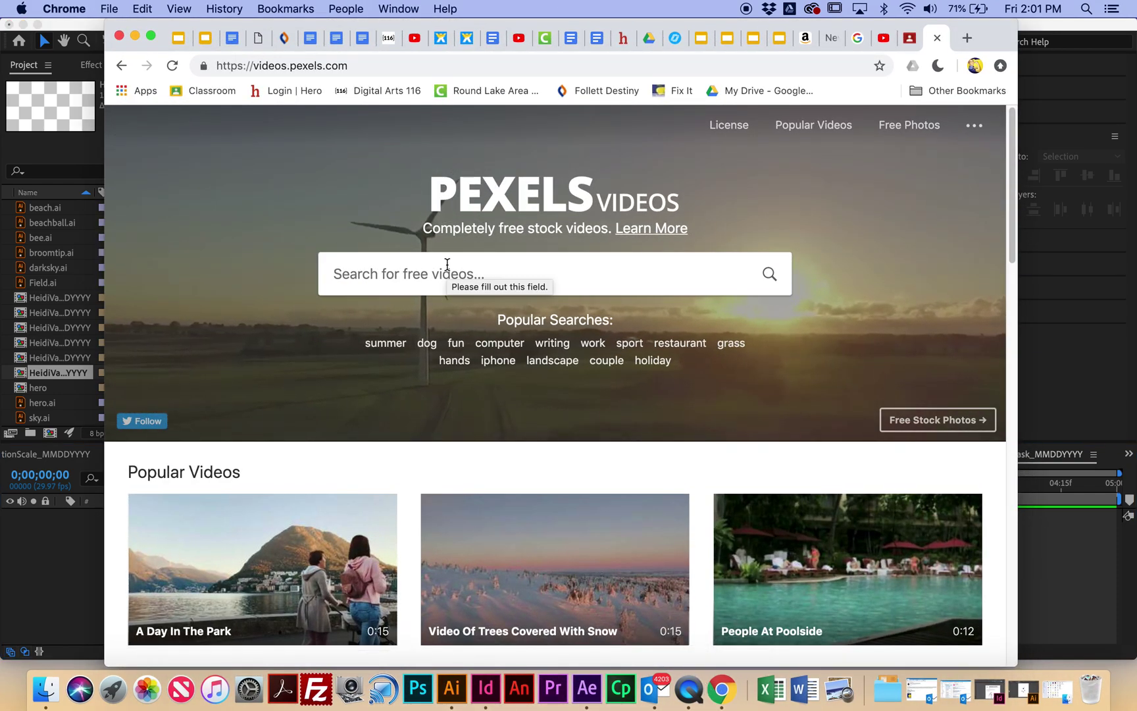
{"action": "scroll", "coordinate": [550, 521], "scroll_direction": "down", "scroll_amount": 10}
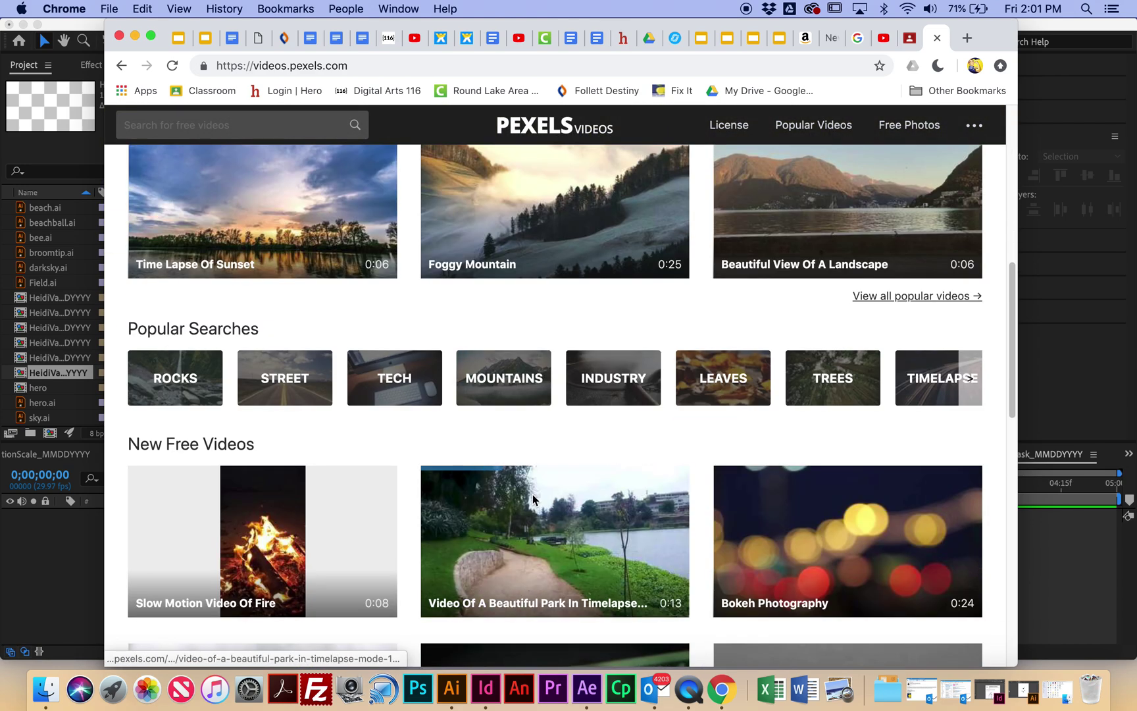
{"action": "scroll", "coordinate": [533, 494], "scroll_direction": "down", "scroll_amount": 2}
{"action": "scroll", "coordinate": [519, 488], "scroll_direction": "down", "scroll_amount": 3}
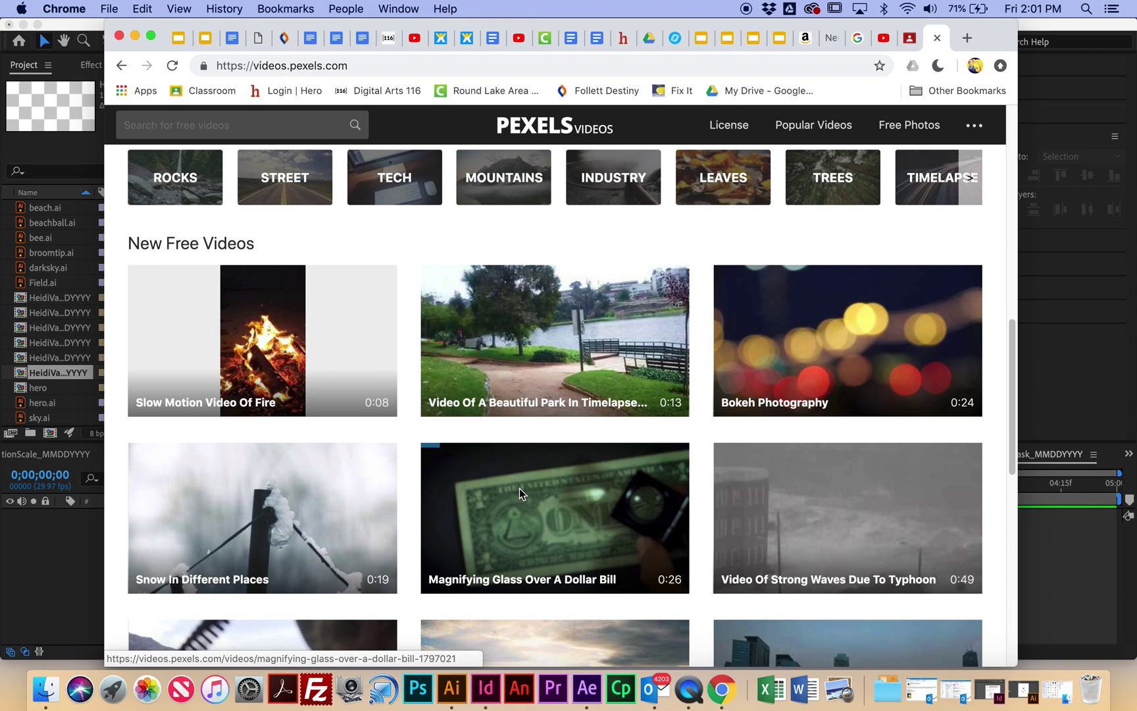
{"action": "scroll", "coordinate": [519, 487], "scroll_direction": "down", "scroll_amount": 3}
{"action": "scroll", "coordinate": [518, 494], "scroll_direction": "down", "scroll_amount": 4}
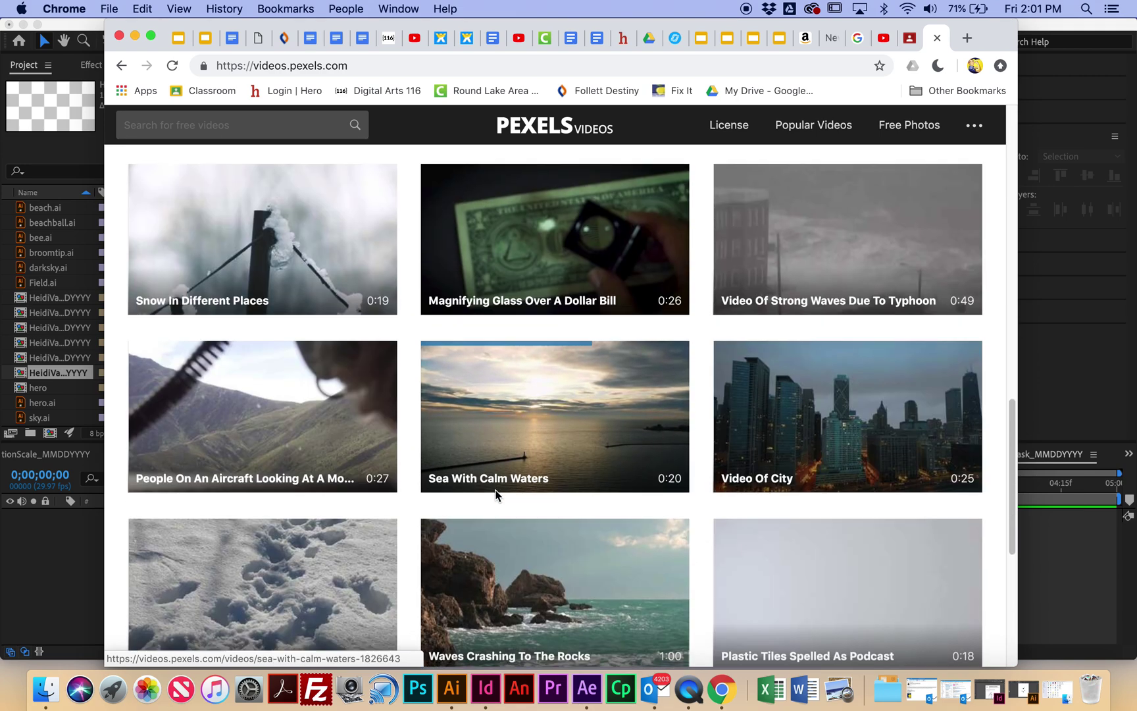
{"action": "scroll", "coordinate": [496, 497], "scroll_direction": "down", "scroll_amount": 5}
{"action": "scroll", "coordinate": [497, 497], "scroll_direction": "down", "scroll_amount": 2}
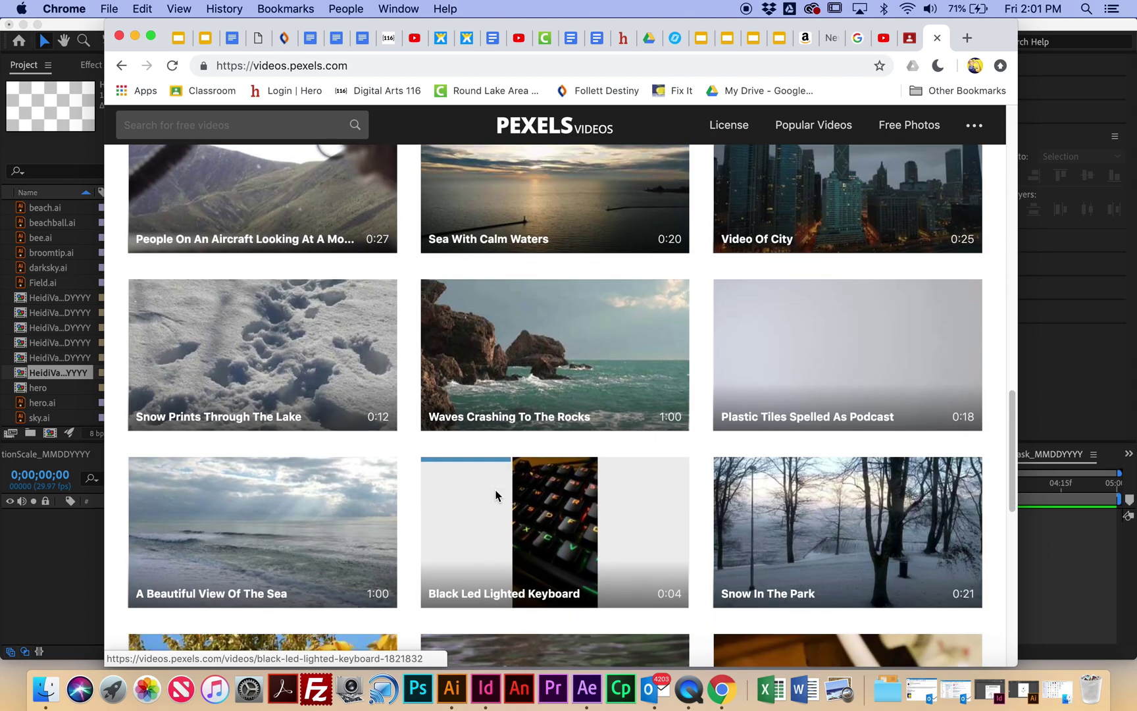
{"action": "scroll", "coordinate": [496, 496], "scroll_direction": "down", "scroll_amount": 6}
{"action": "scroll", "coordinate": [495, 495], "scroll_direction": "down", "scroll_amount": 6}
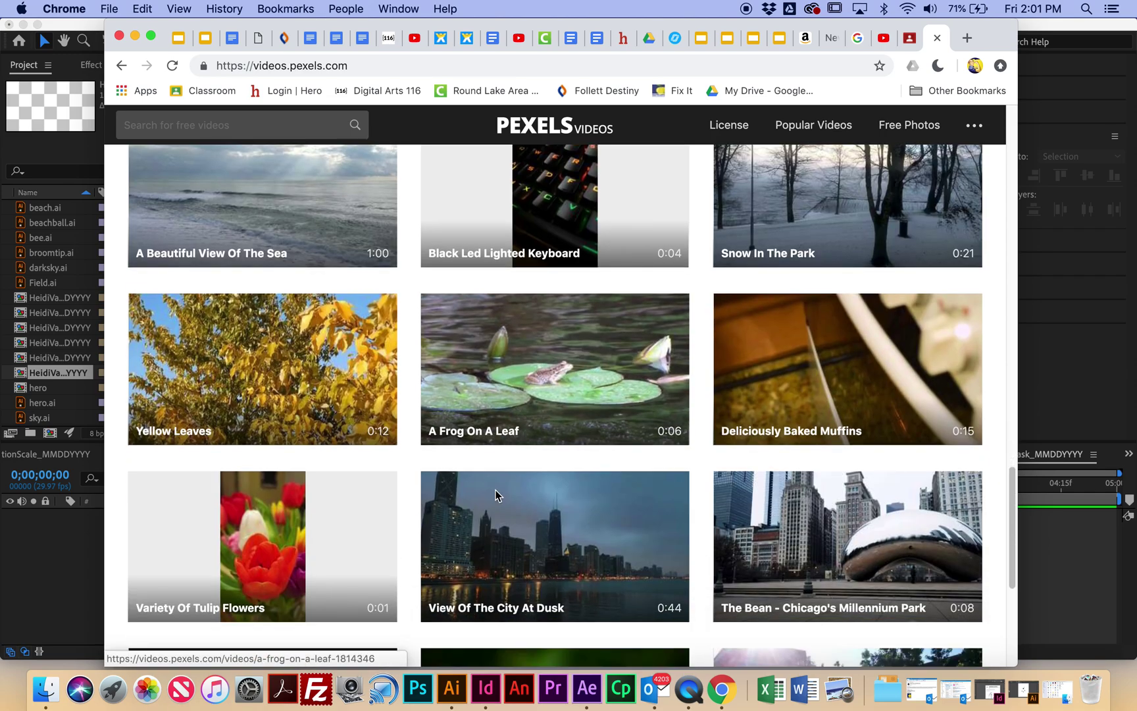
{"action": "scroll", "coordinate": [625, 497], "scroll_direction": "down", "scroll_amount": 13}
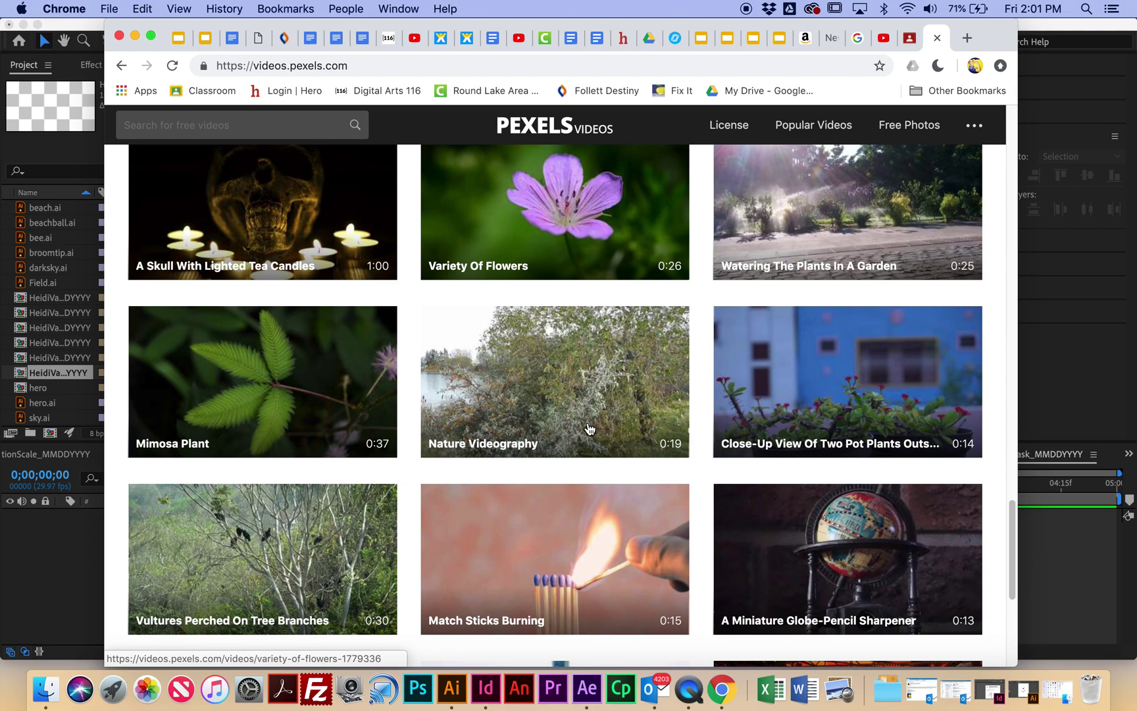
{"action": "scroll", "coordinate": [643, 452], "scroll_direction": "down", "scroll_amount": 6}
{"action": "scroll", "coordinate": [645, 460], "scroll_direction": "up", "scroll_amount": 20}
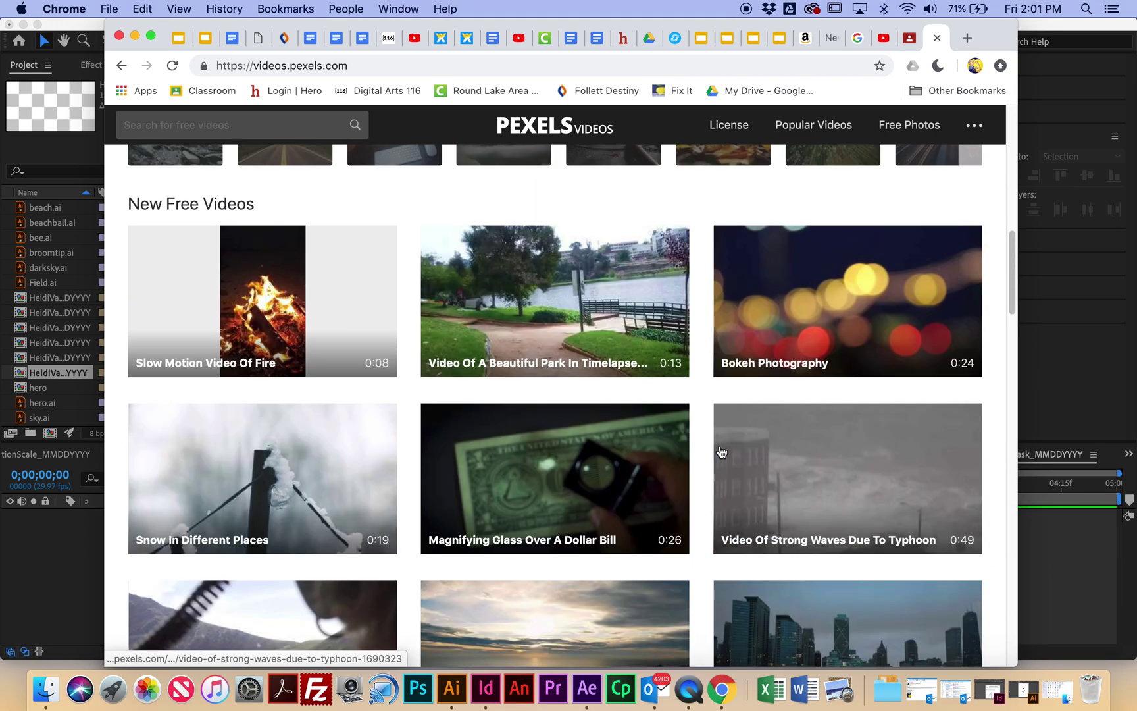
{"action": "scroll", "coordinate": [958, 495], "scroll_direction": "down", "scroll_amount": 4}
{"action": "scroll", "coordinate": [959, 495], "scroll_direction": "up", "scroll_amount": 2}
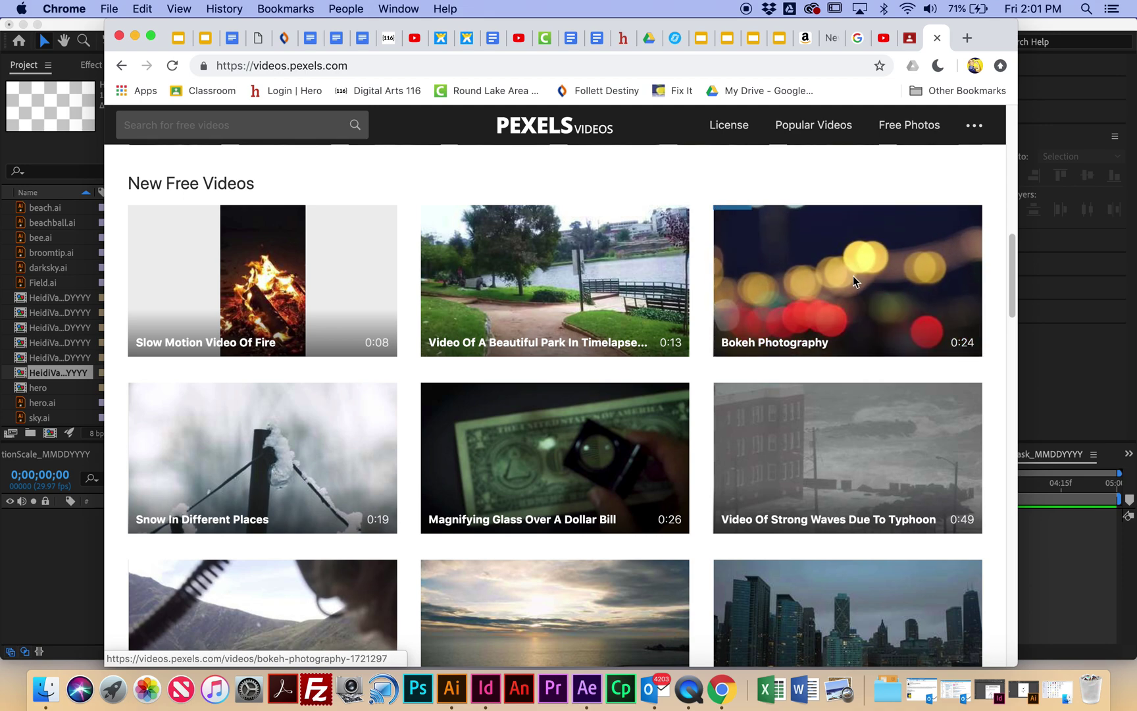
{"action": "left_click", "coordinate": [873, 304]}
{"action": "left_click", "coordinate": [818, 295]}
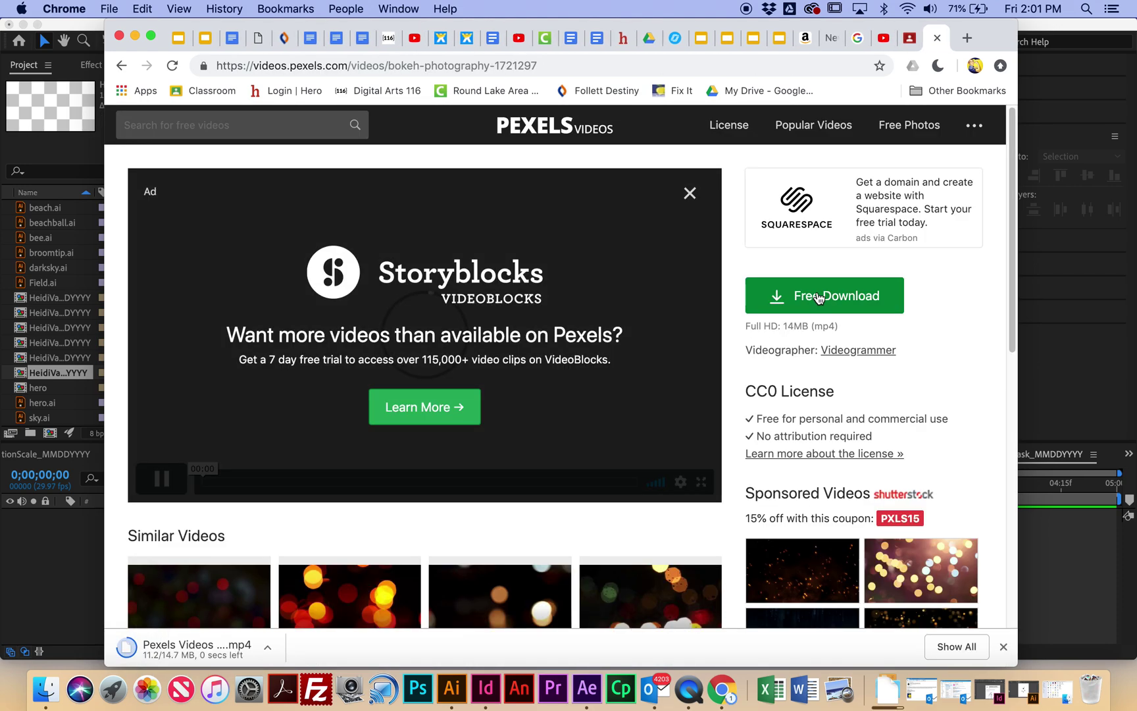
Import Pexels Videos 1721297.mp4 from Downloads and add it to the TrackMask composition timeline.
{"action": "left_click", "coordinate": [37, 558]}
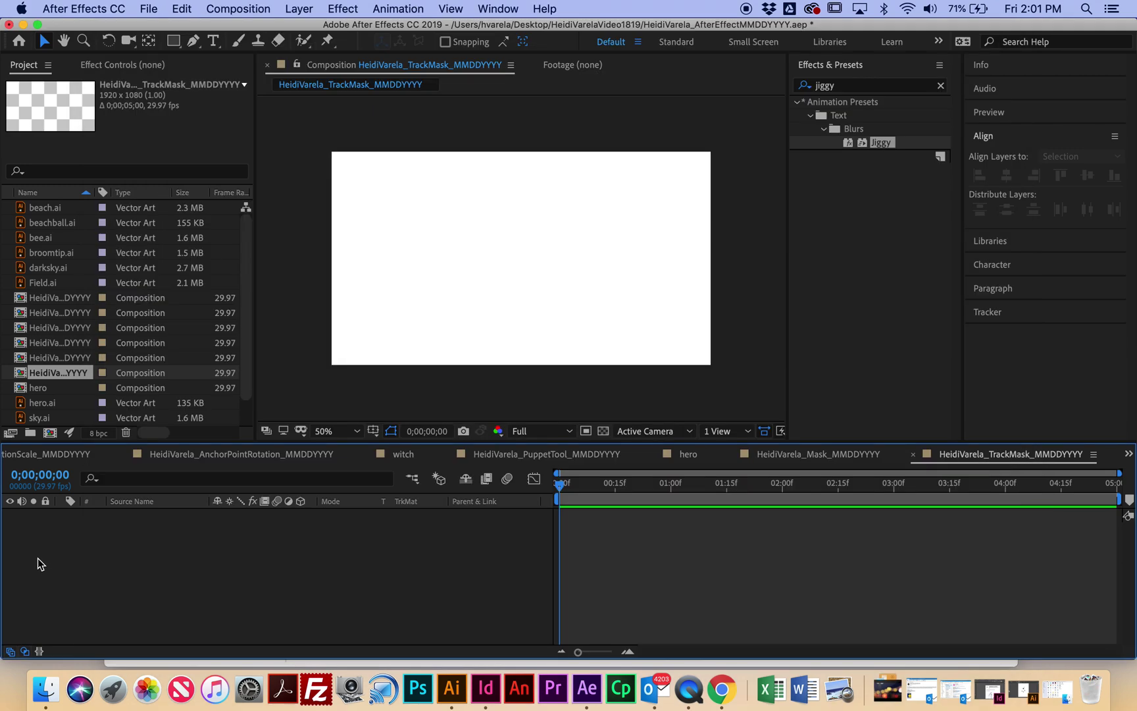
{"action": "scroll", "coordinate": [93, 343], "scroll_direction": "down", "scroll_amount": 2}
{"action": "double_click", "coordinate": [13, 425]}
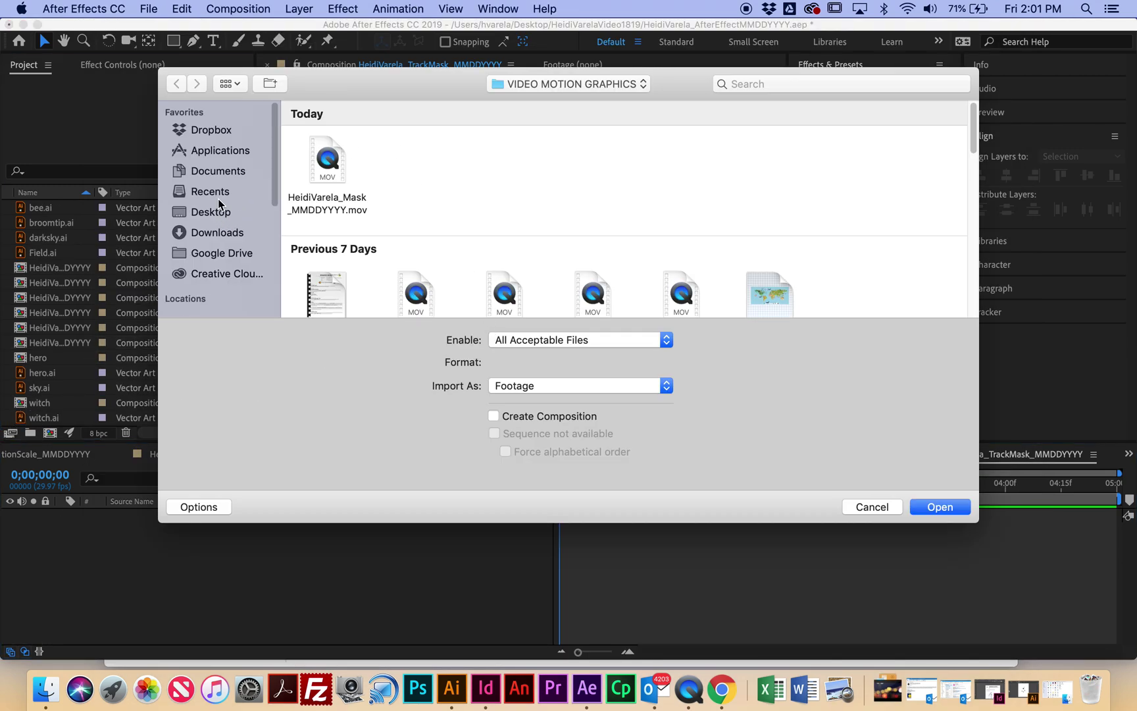
{"action": "left_click", "coordinate": [212, 131]}
{"action": "left_click", "coordinate": [228, 233]}
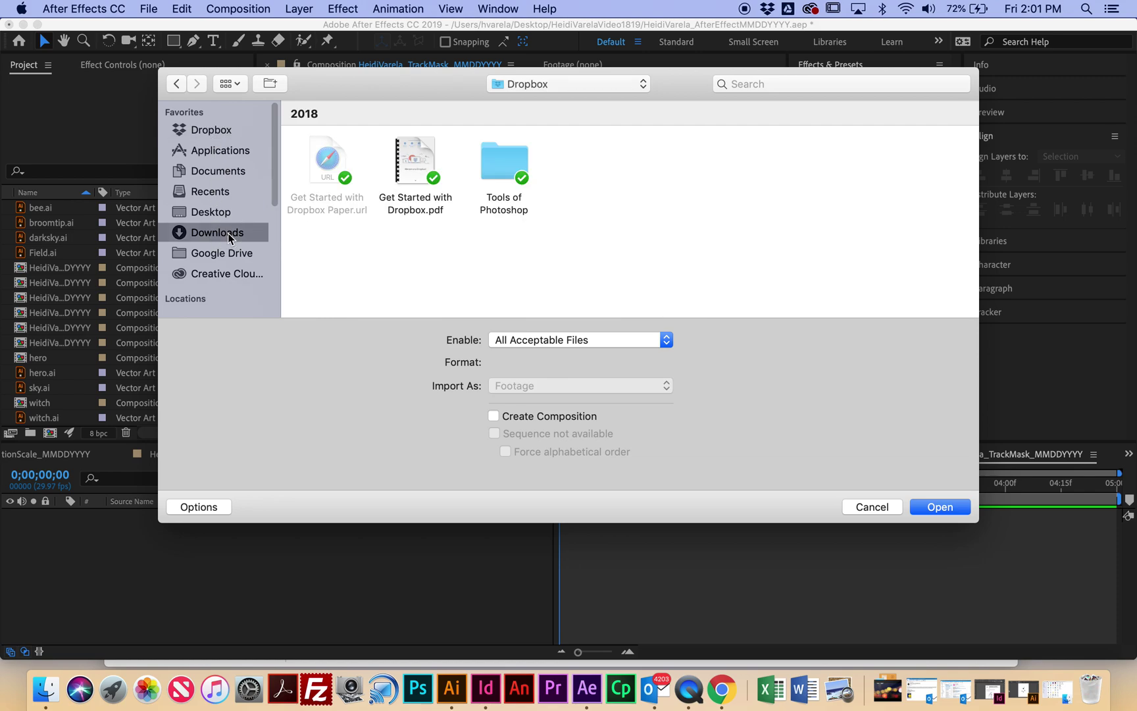
{"action": "left_click", "coordinate": [327, 163]}
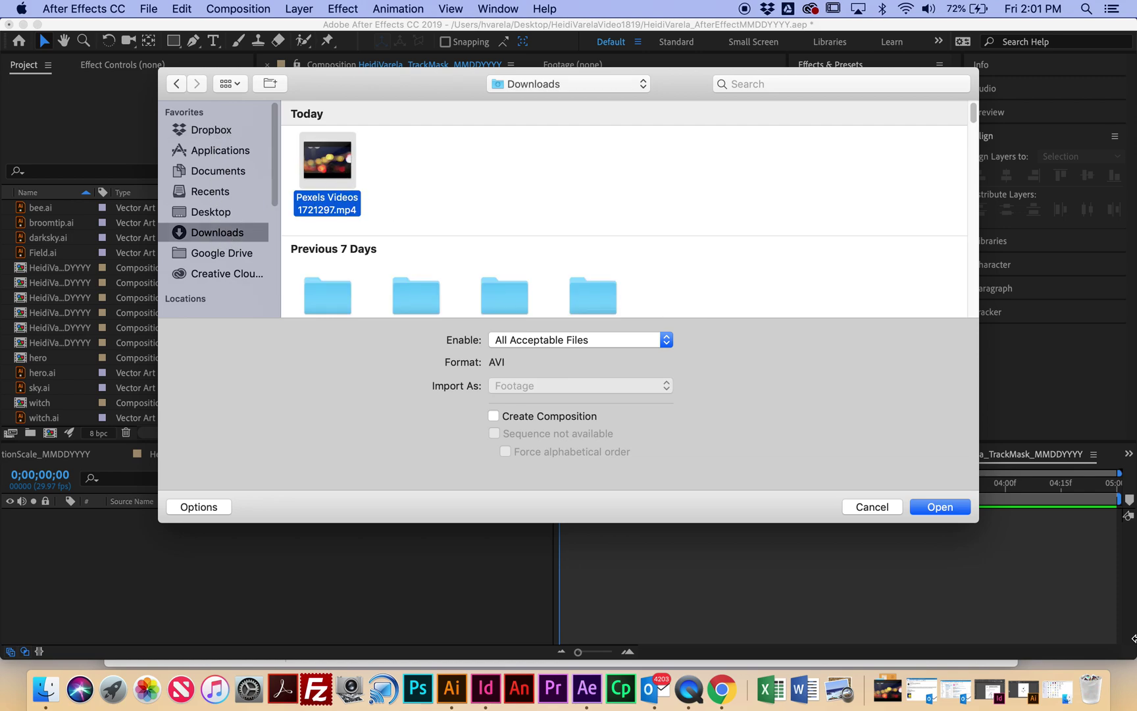
{"action": "left_click", "coordinate": [933, 507]}
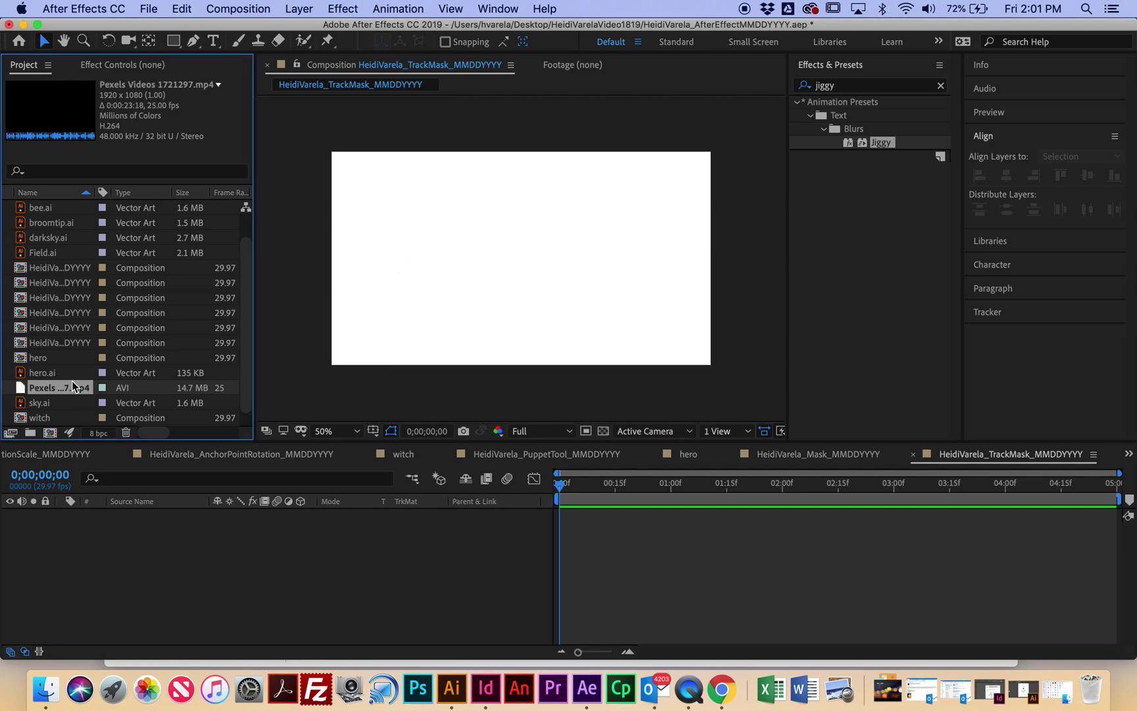
{"action": "left_click_drag", "start_coordinate": [74, 386], "coordinate": [154, 526]}
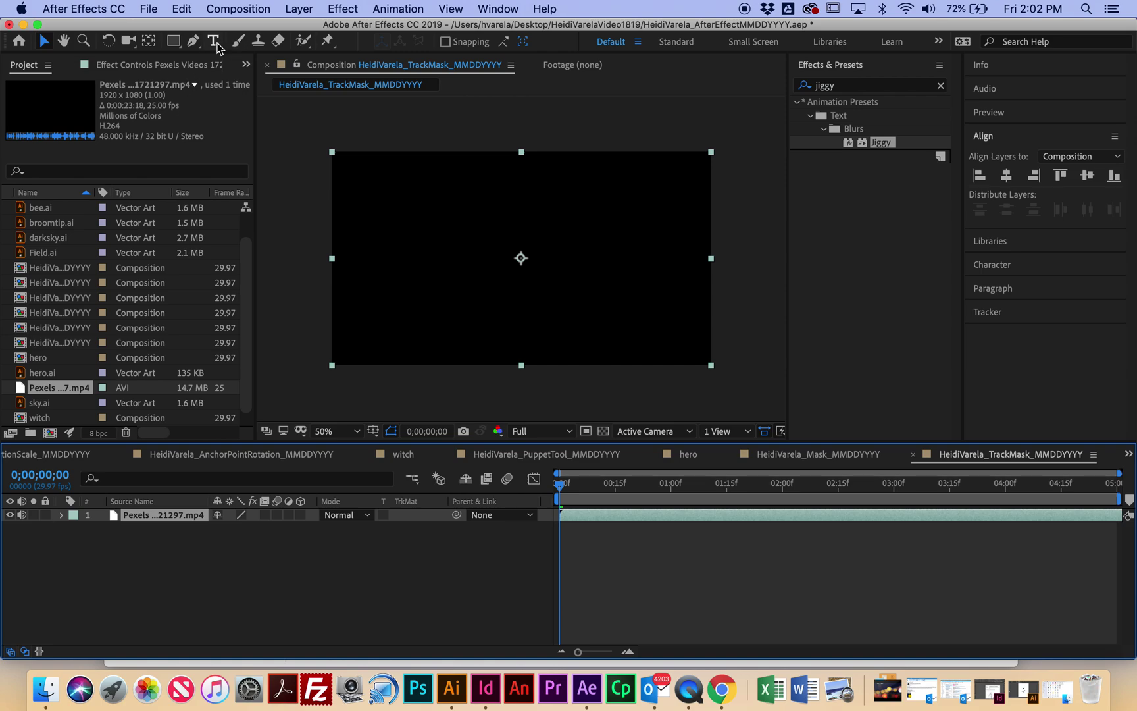
Draw a paragraph text box across the frame and type 'GO PANTHERS'.
{"action": "left_click", "coordinate": [212, 41]}
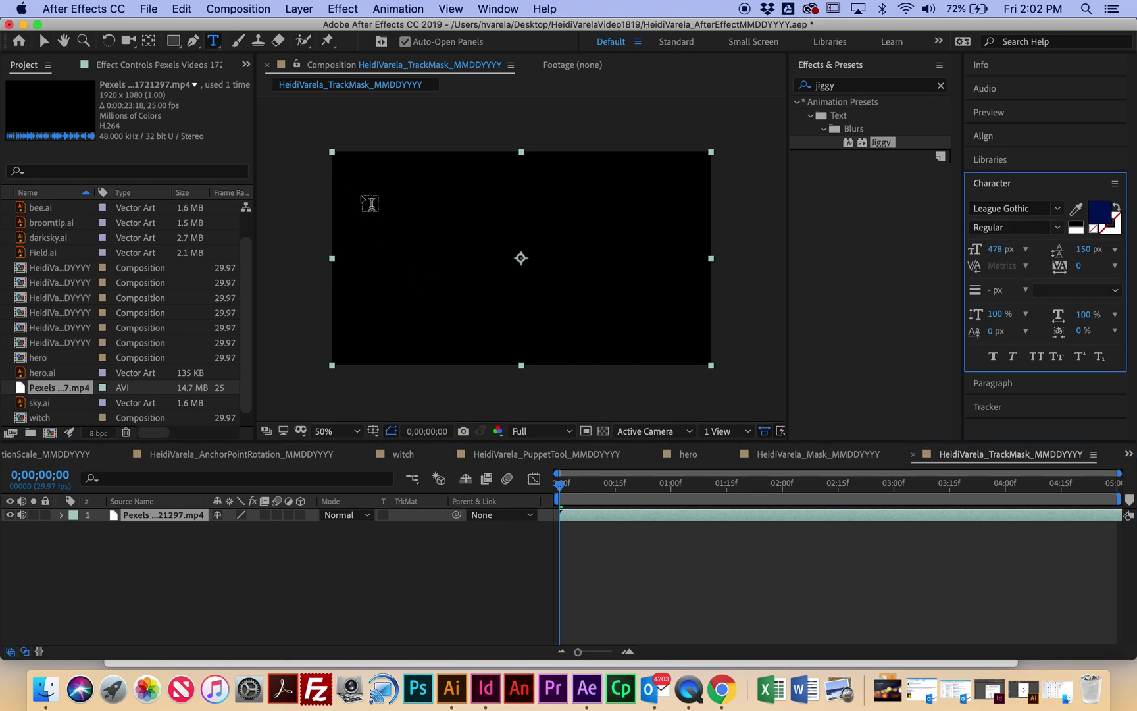
{"action": "left_click_drag", "start_coordinate": [356, 199], "coordinate": [685, 303]}
{"action": "type", "text": "GO"}
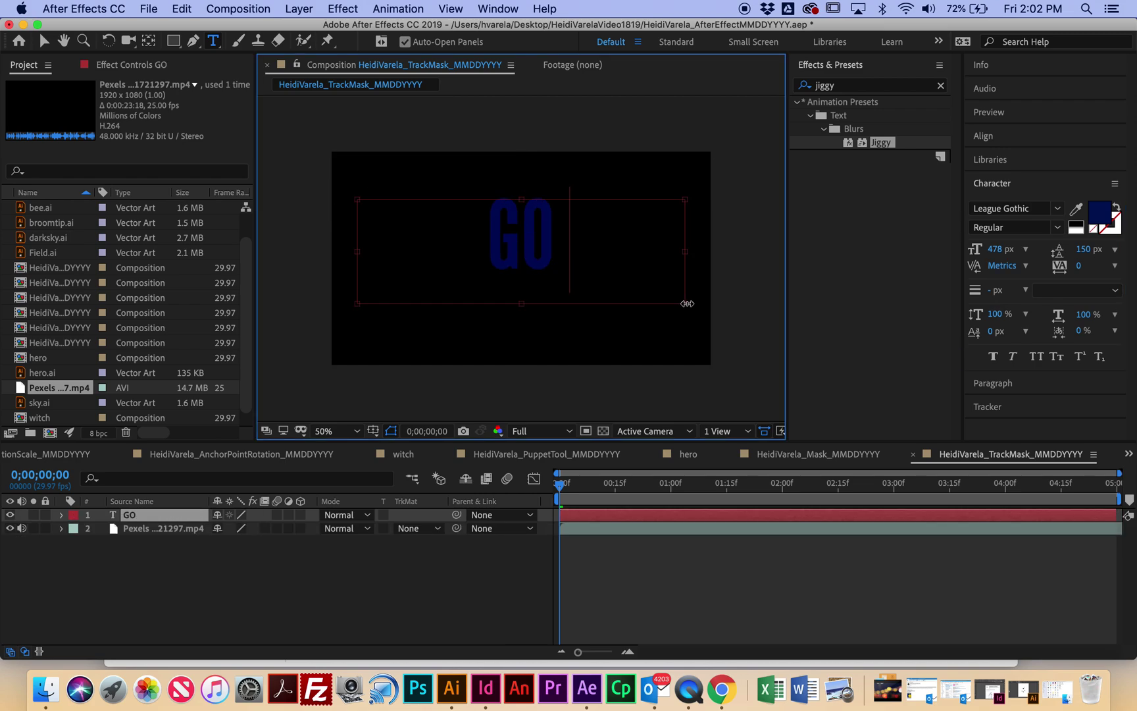
{"action": "type", "text": " PANTHERS"}
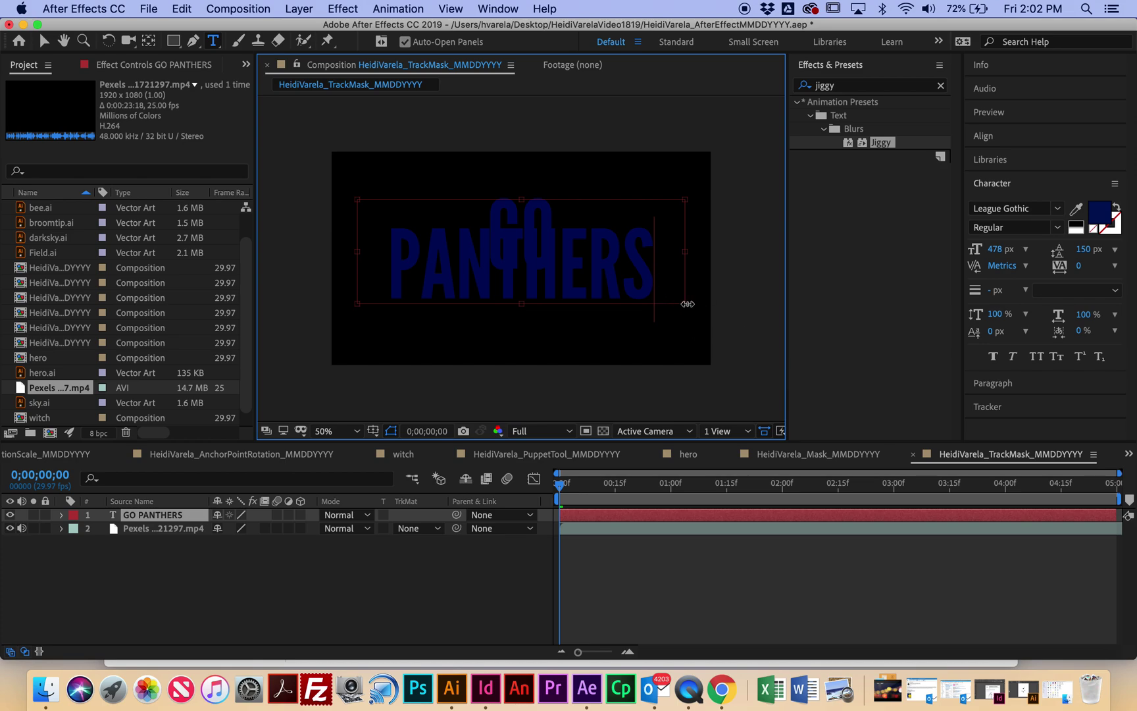
Widen and shorten the text box so GO PANTHERS fits on one line.
{"action": "left_click_drag", "start_coordinate": [685, 306], "coordinate": [685, 338]}
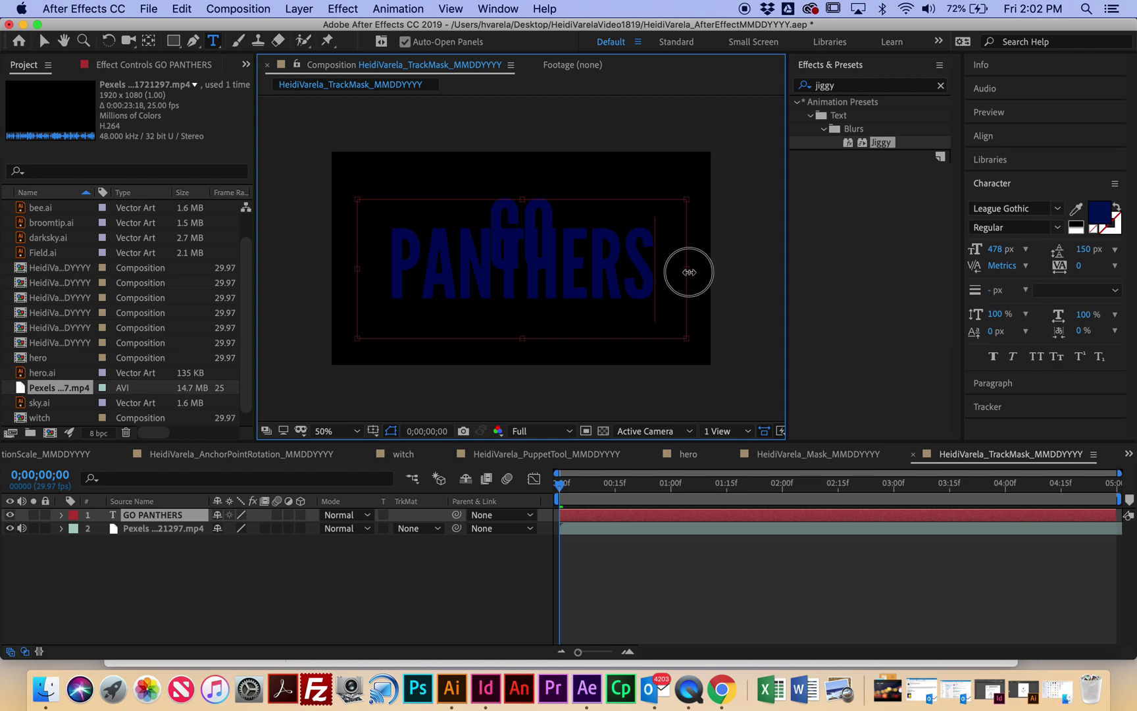
{"action": "left_click_drag", "start_coordinate": [684, 269], "coordinate": [702, 275]}
{"action": "left_click_drag", "start_coordinate": [358, 269], "coordinate": [347, 270]}
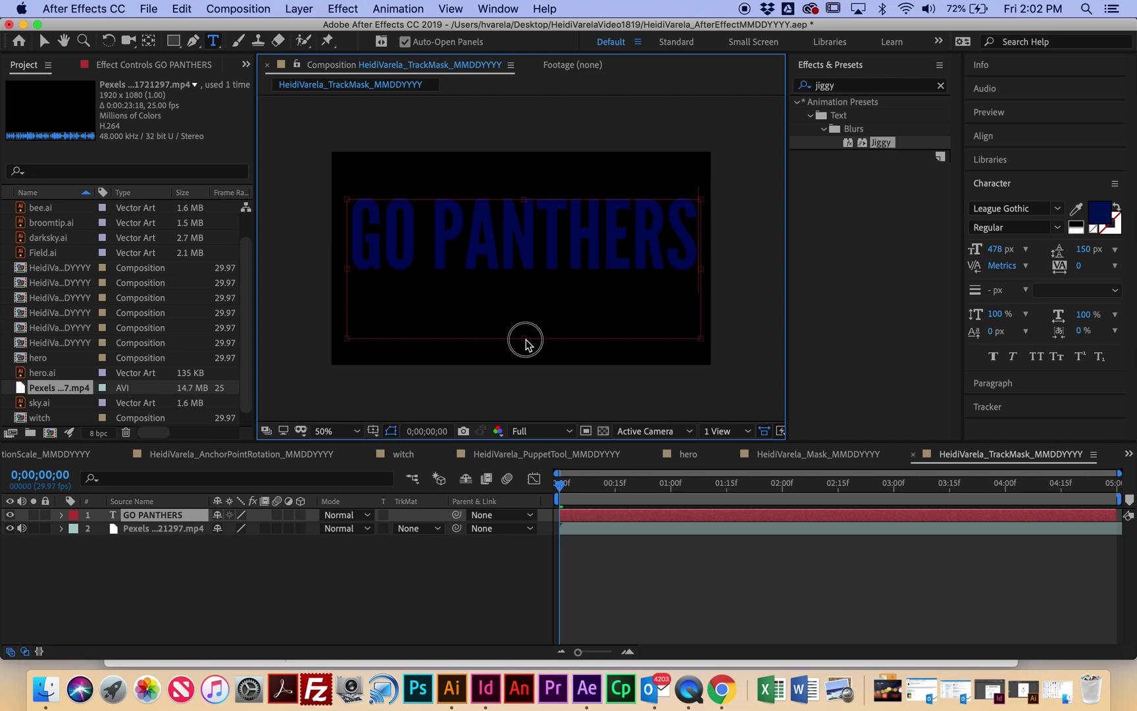
{"action": "left_click_drag", "start_coordinate": [526, 339], "coordinate": [525, 297]}
Align the GO PANTHERS text to the horizontal and vertical centre of the composition.
{"action": "left_click", "coordinate": [1010, 135]}
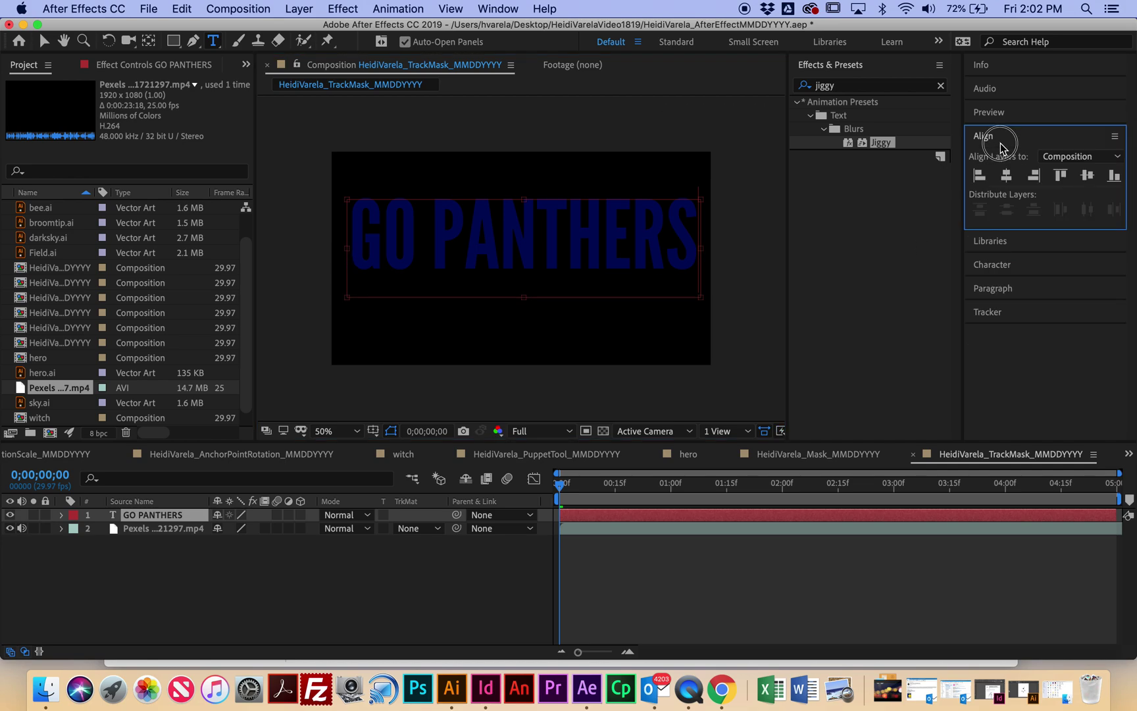
{"action": "left_click", "coordinate": [1006, 175]}
{"action": "left_click", "coordinate": [1087, 176]}
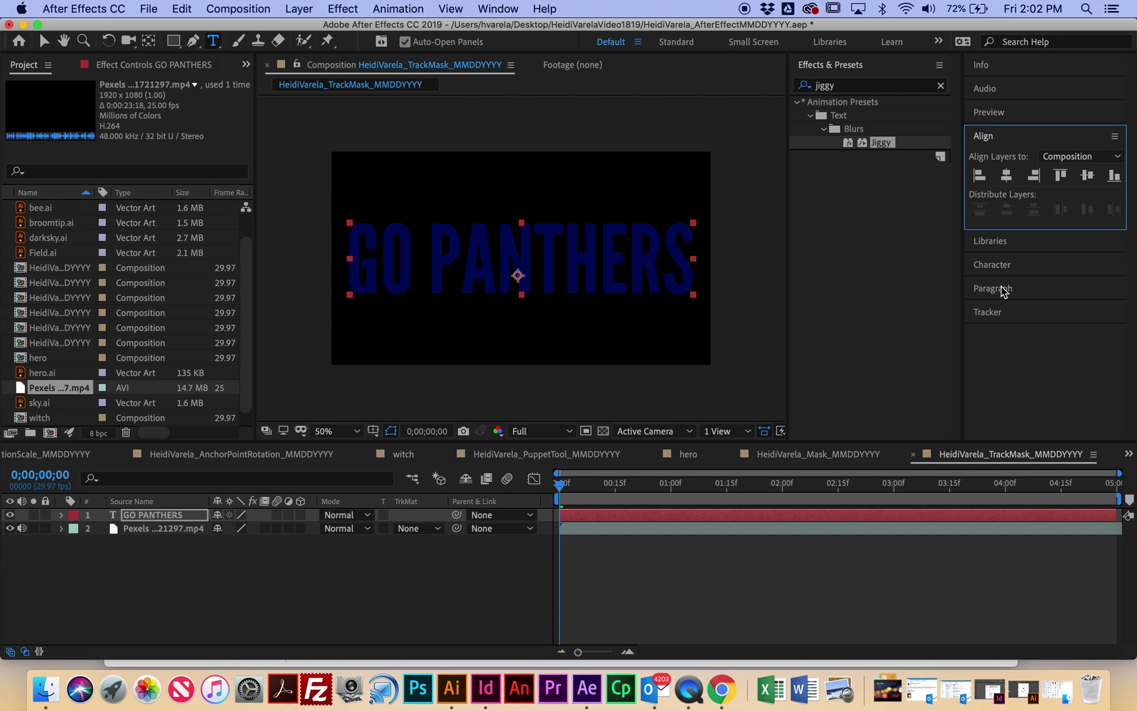
Browse the Character panel's font list, then close it keeping League Gothic.
{"action": "left_click", "coordinate": [1007, 265]}
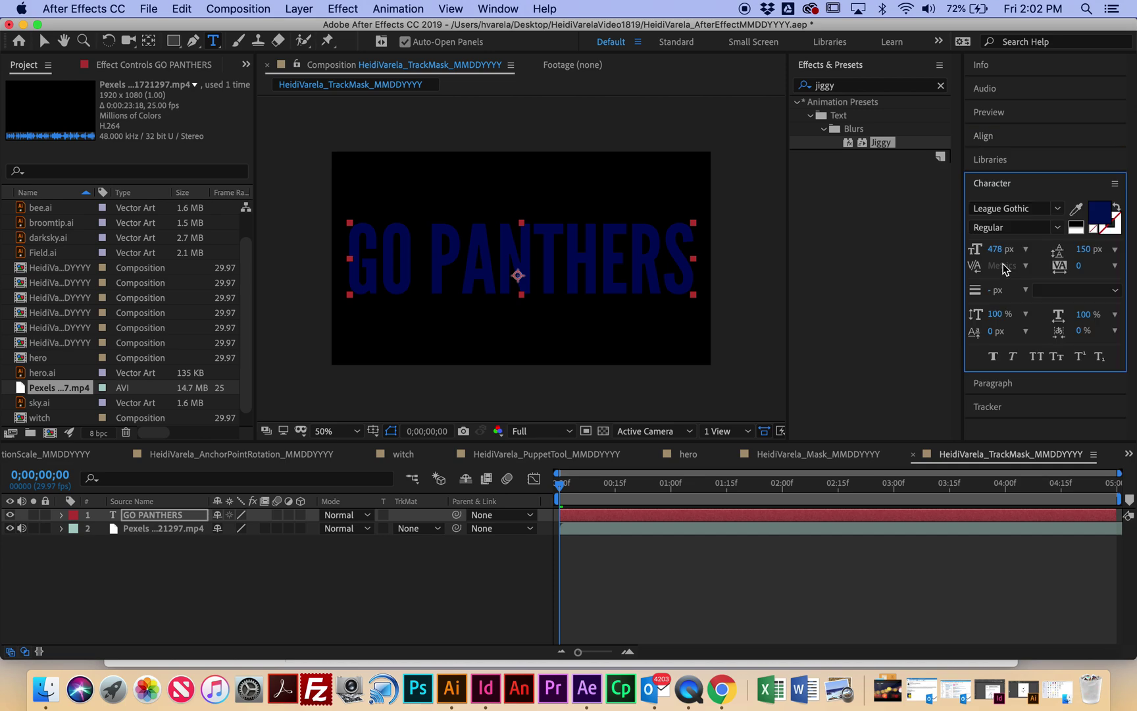
{"action": "left_click", "coordinate": [1057, 209]}
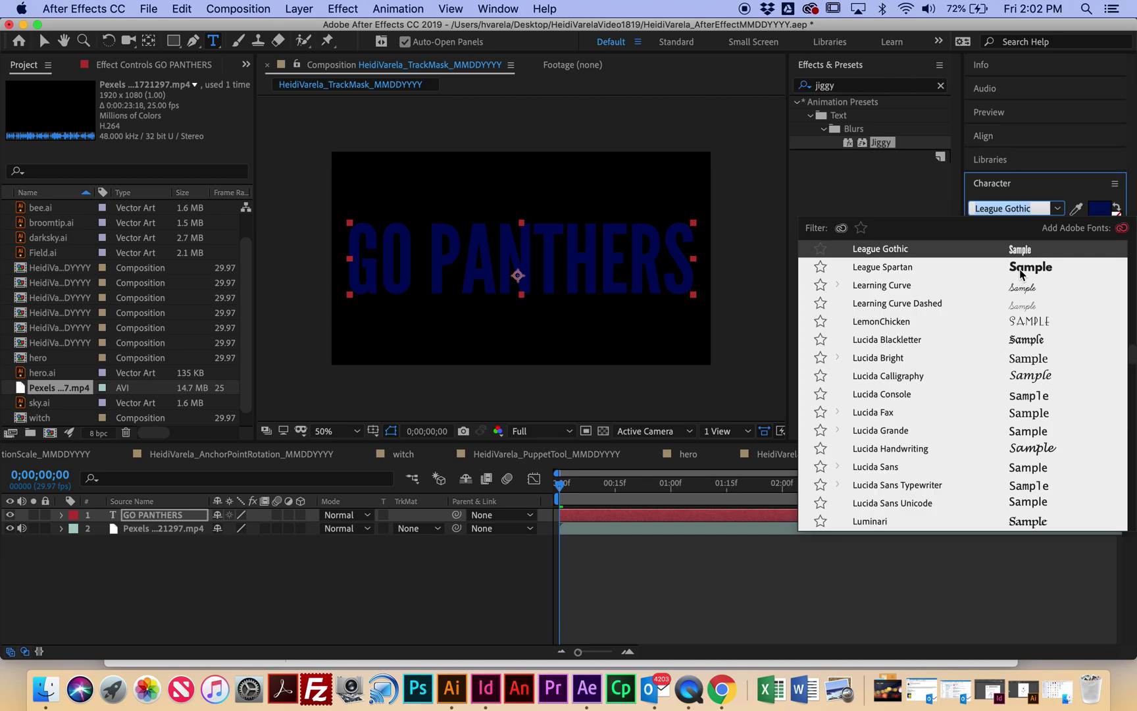
{"action": "scroll", "coordinate": [1015, 391], "scroll_direction": "down", "scroll_amount": 10}
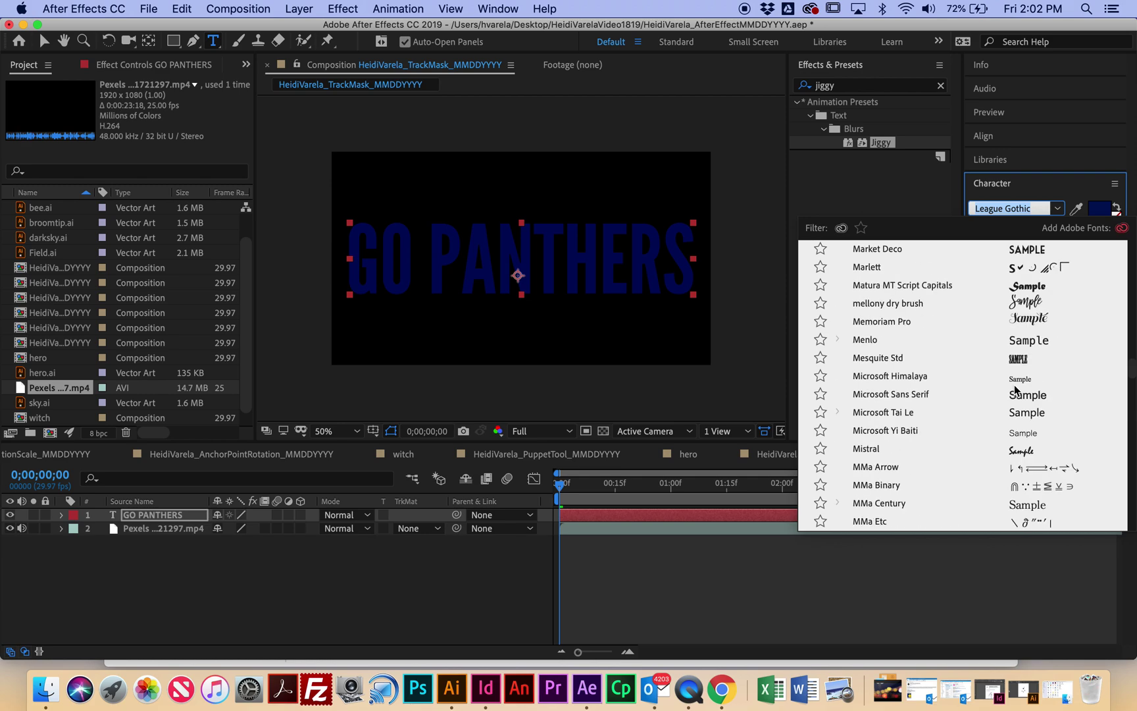
{"action": "scroll", "coordinate": [1015, 391], "scroll_direction": "down", "scroll_amount": 12}
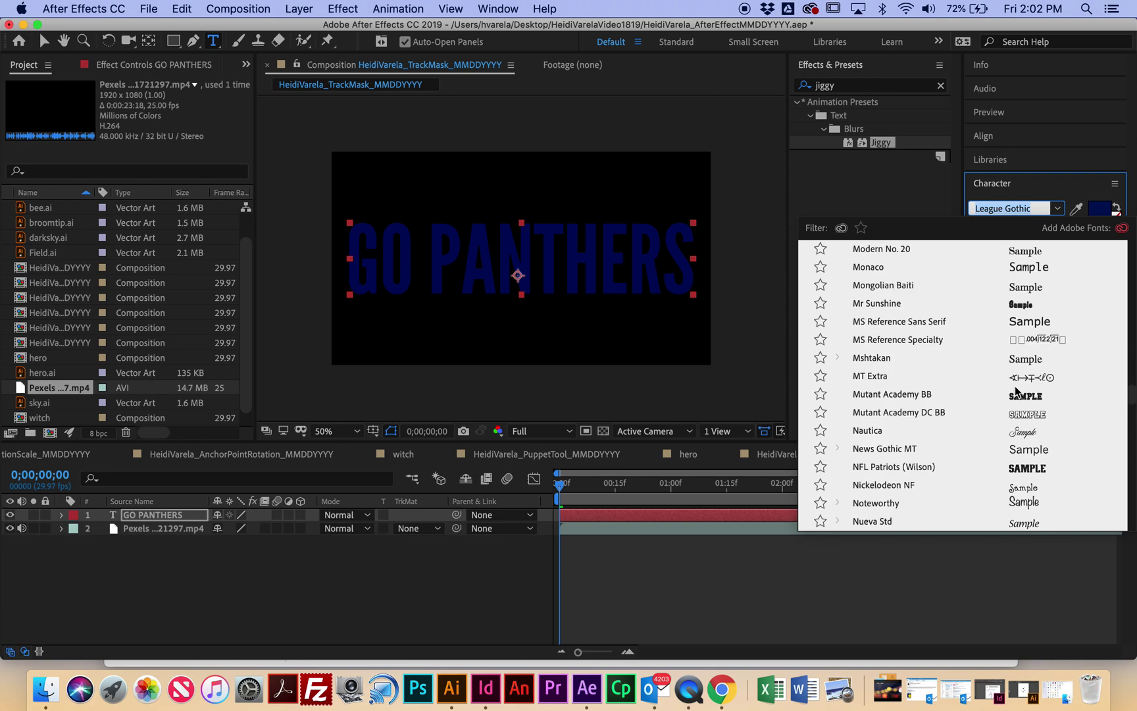
{"action": "scroll", "coordinate": [1015, 391], "scroll_direction": "down", "scroll_amount": 1}
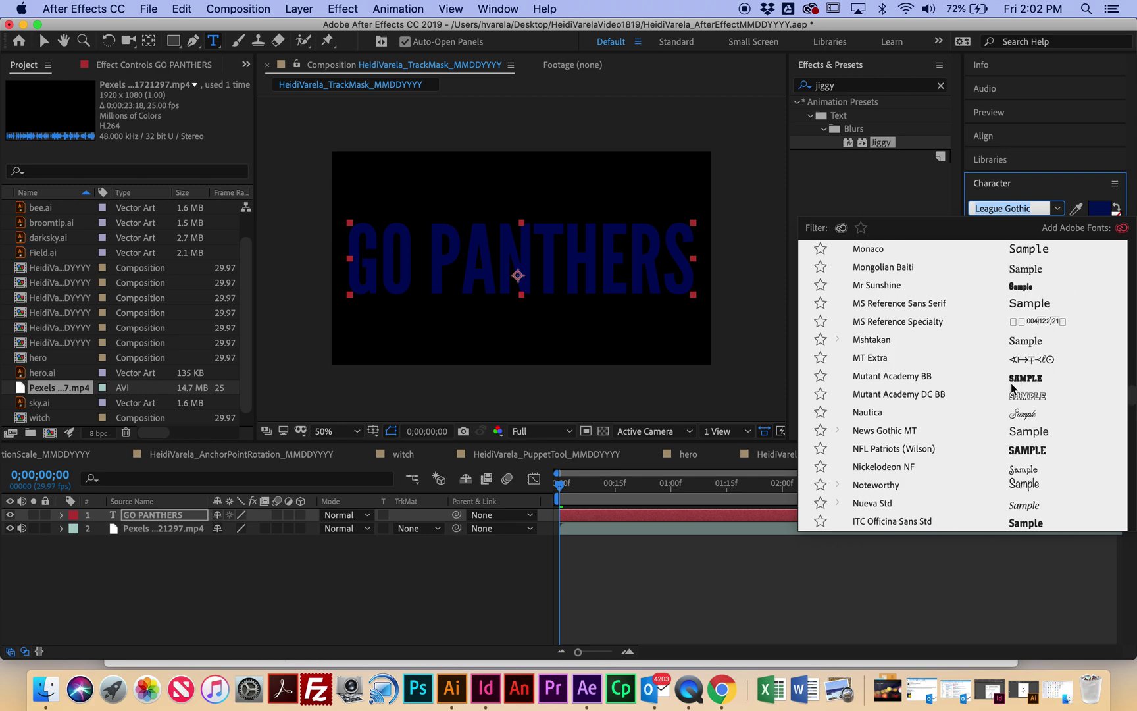
{"action": "scroll", "coordinate": [1012, 388], "scroll_direction": "down", "scroll_amount": 20}
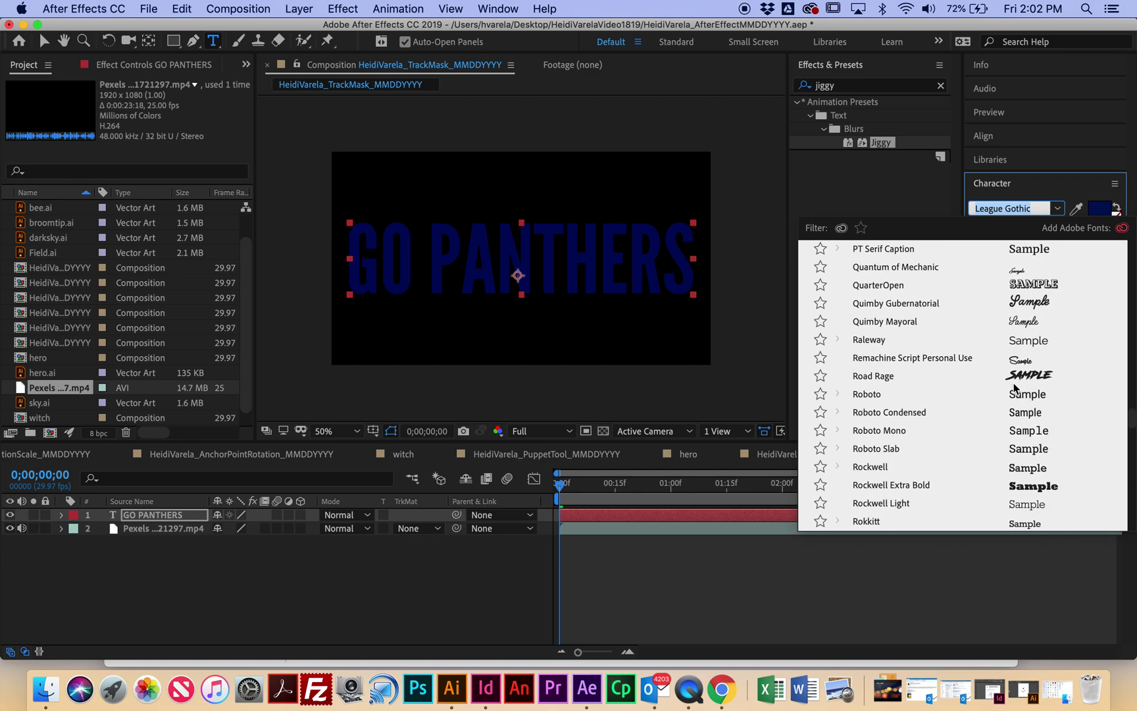
{"action": "scroll", "coordinate": [981, 430], "scroll_direction": "up", "scroll_amount": 20}
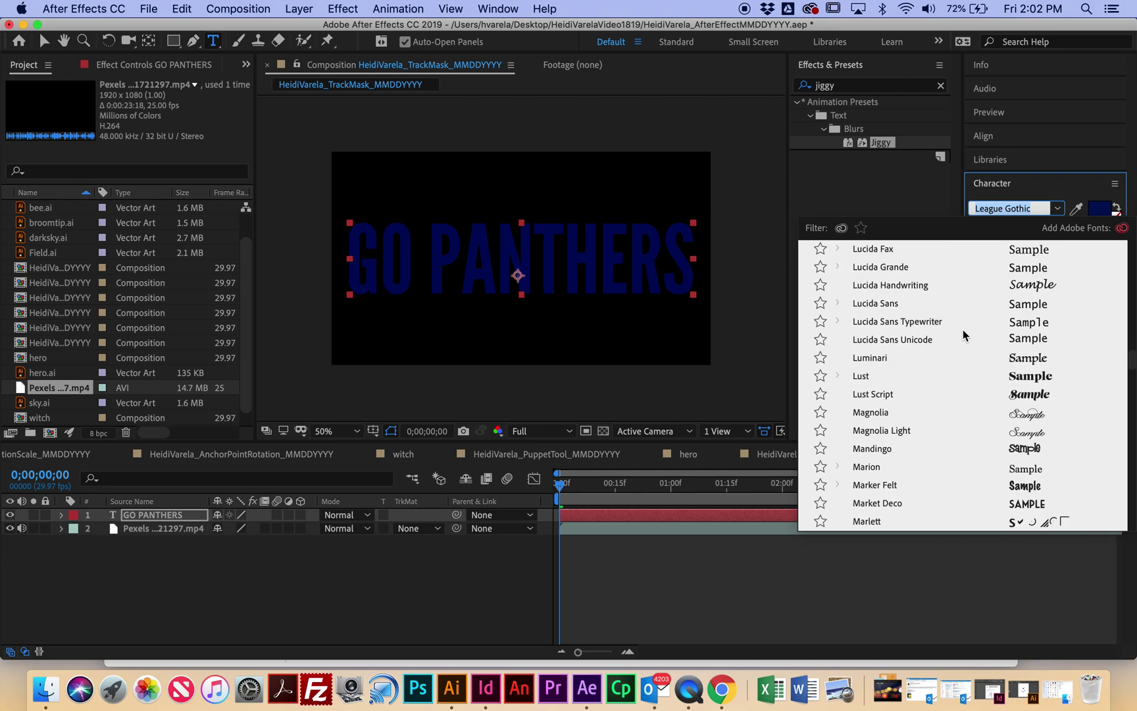
{"action": "left_click", "coordinate": [878, 181]}
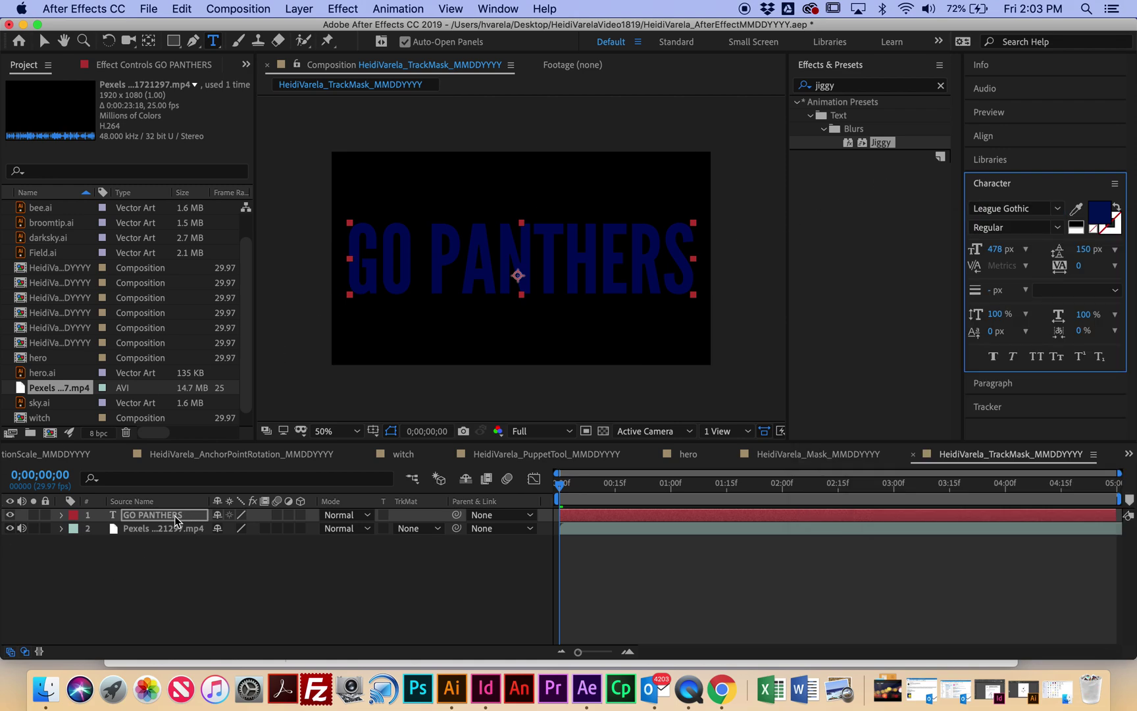
{"action": "right_click", "coordinate": [143, 503]}
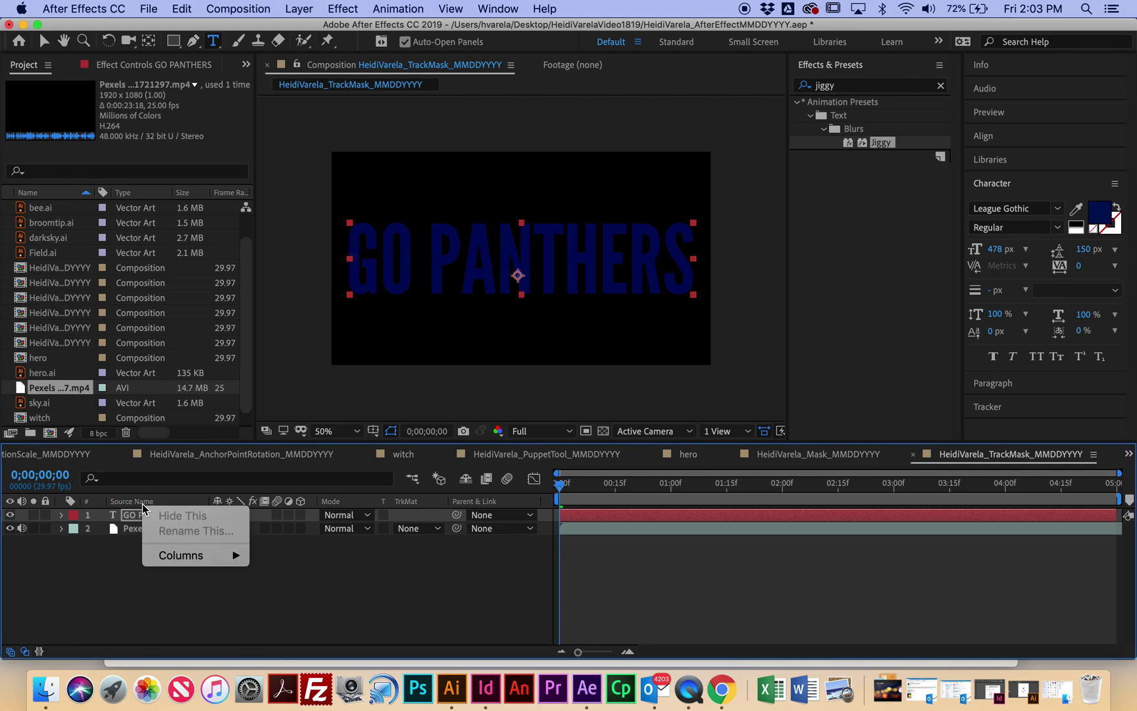
{"action": "mouse_move", "coordinate": [179, 561]}
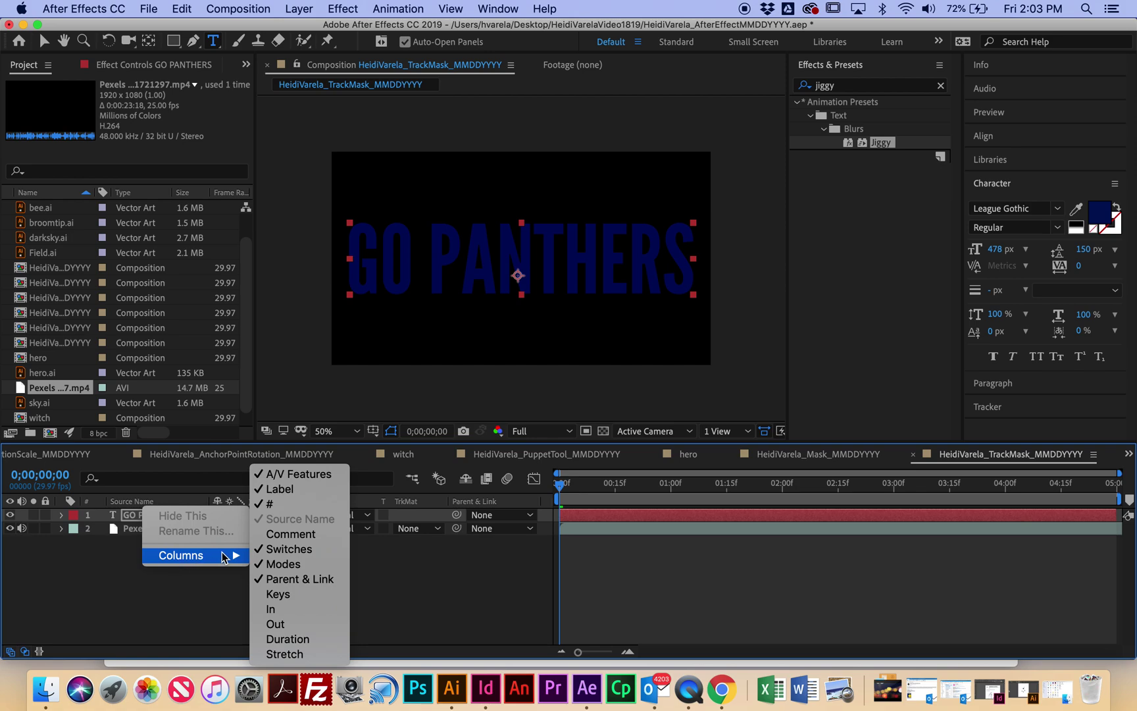
{"action": "left_click", "coordinate": [431, 497]}
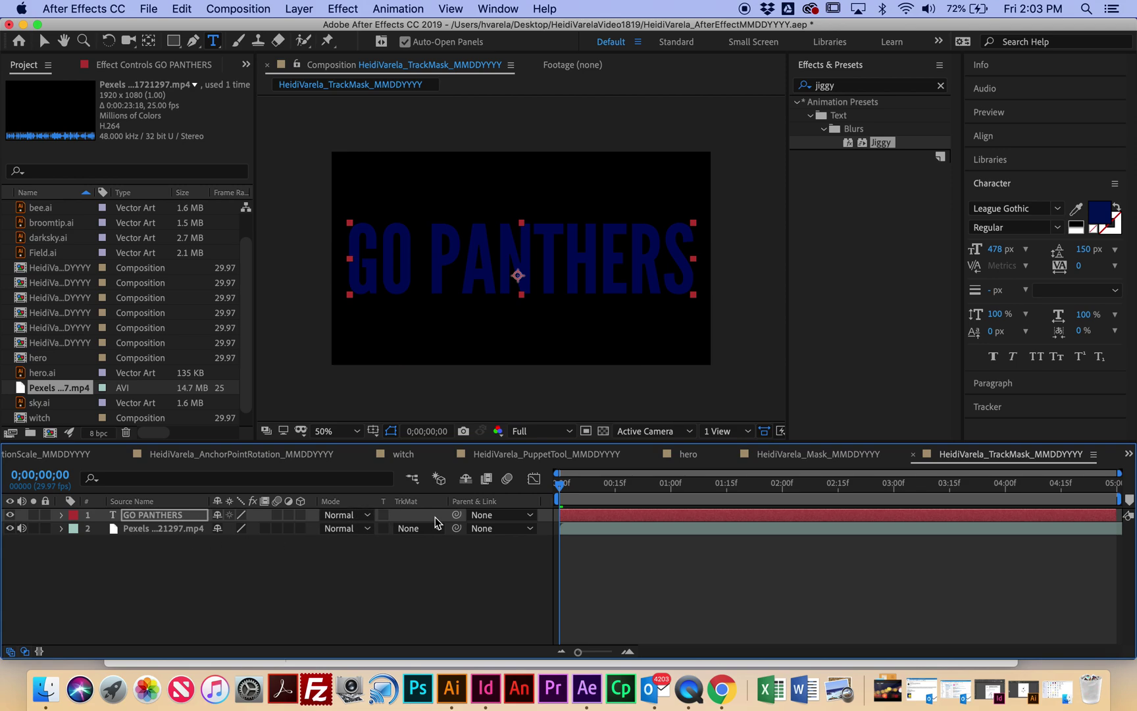
Set the bokeh video layer's track matte to Alpha Matte 'GO PANTHERS' and scrub forward.
{"action": "key", "text": "super+shift+a"}
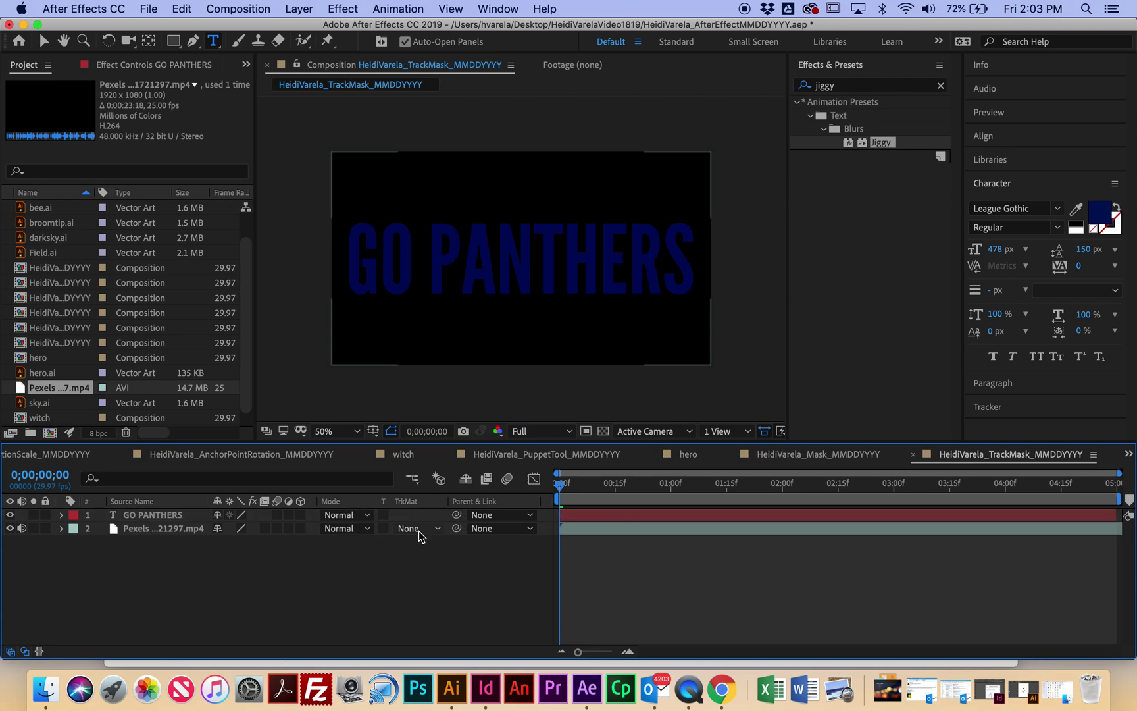
{"action": "left_click", "coordinate": [415, 528]}
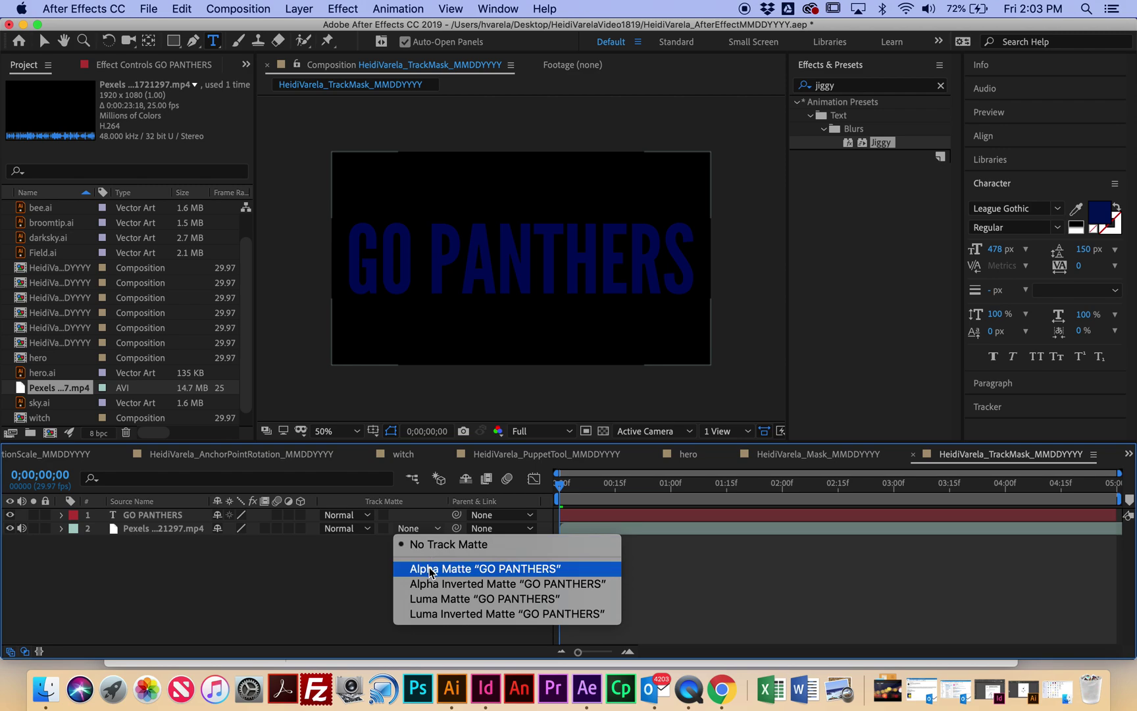
{"action": "left_click", "coordinate": [499, 570]}
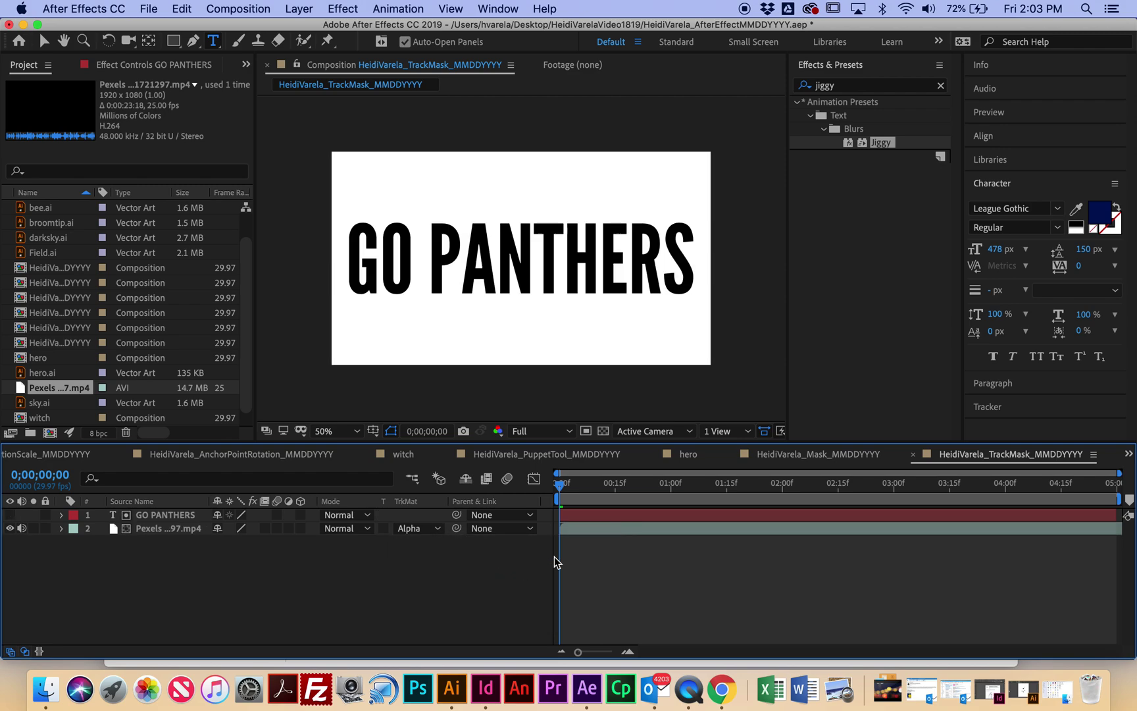
{"action": "left_click_drag", "start_coordinate": [560, 487], "coordinate": [292, 475]}
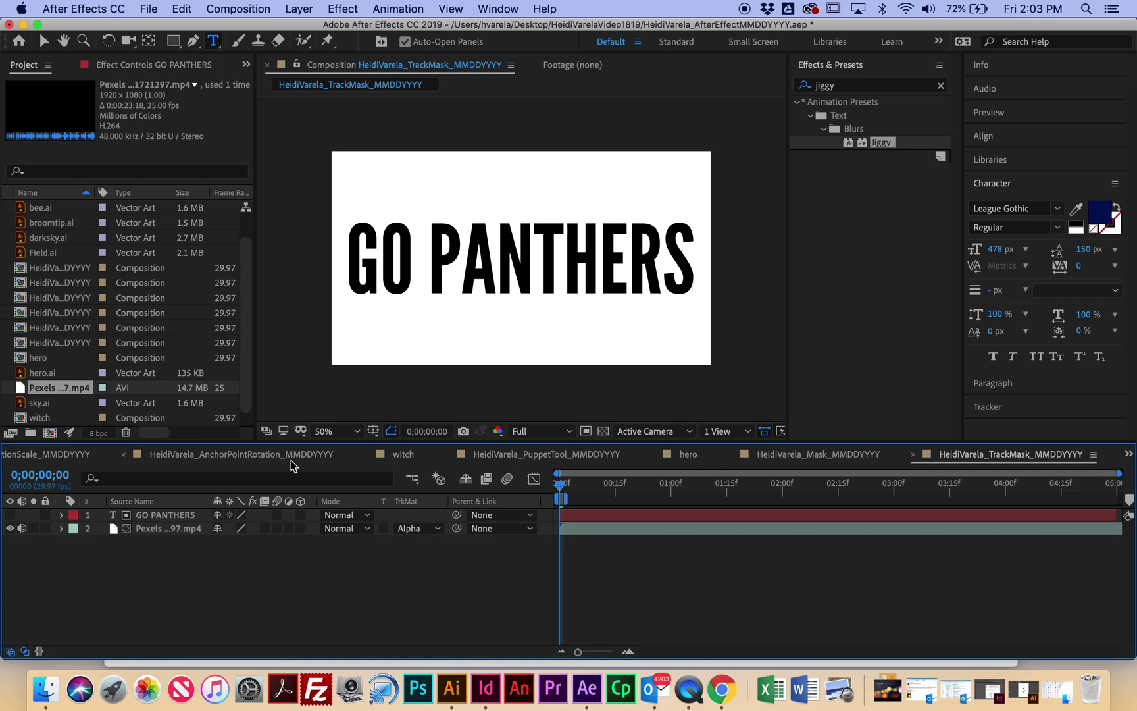
Dismiss the cache error, extend the work area to the comp end, and preview from the start.
{"action": "key", "text": "space"}
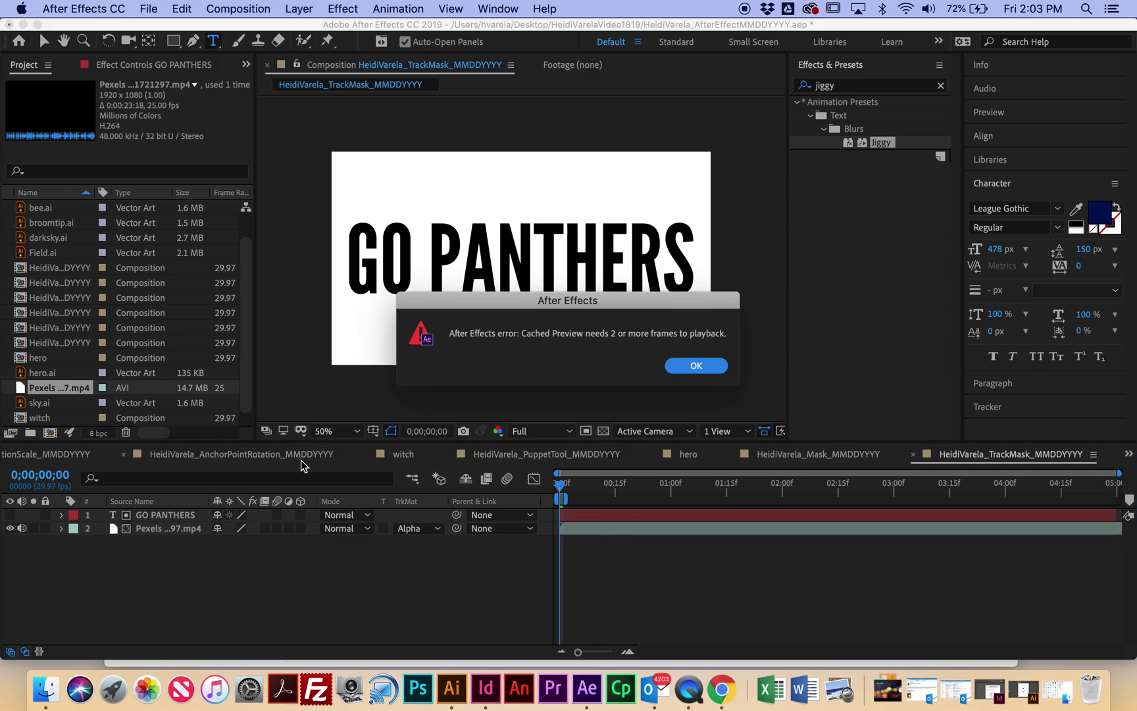
{"action": "left_click", "coordinate": [694, 365]}
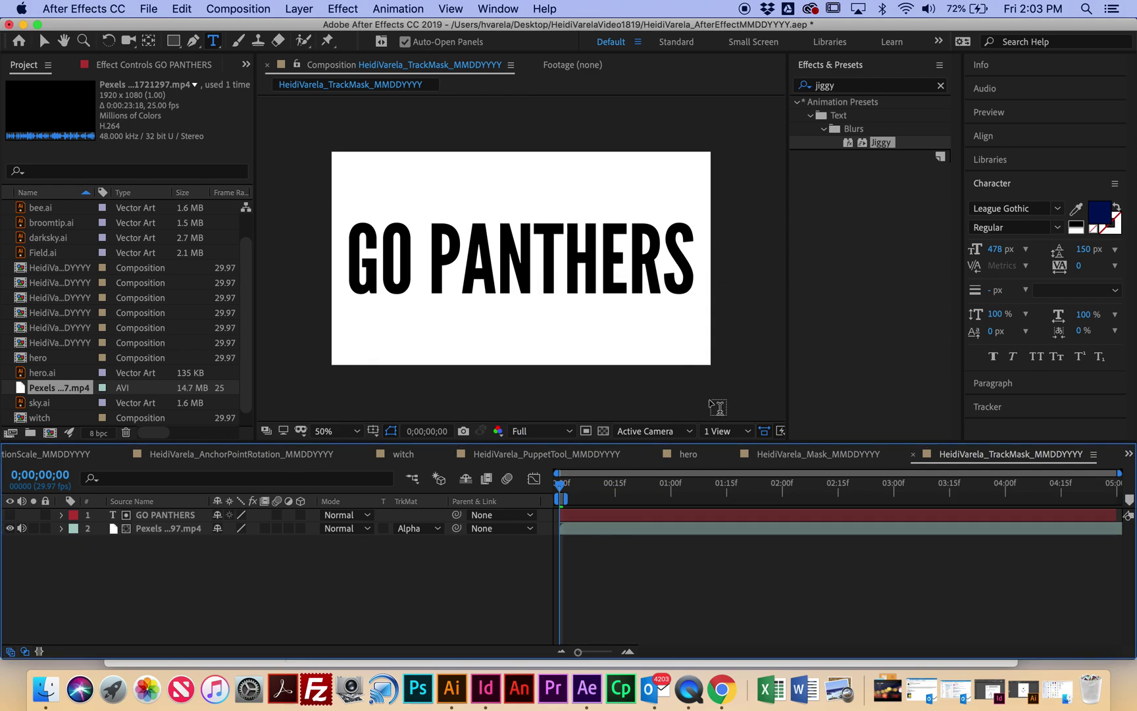
{"action": "left_click_drag", "start_coordinate": [571, 494], "coordinate": [1119, 496]}
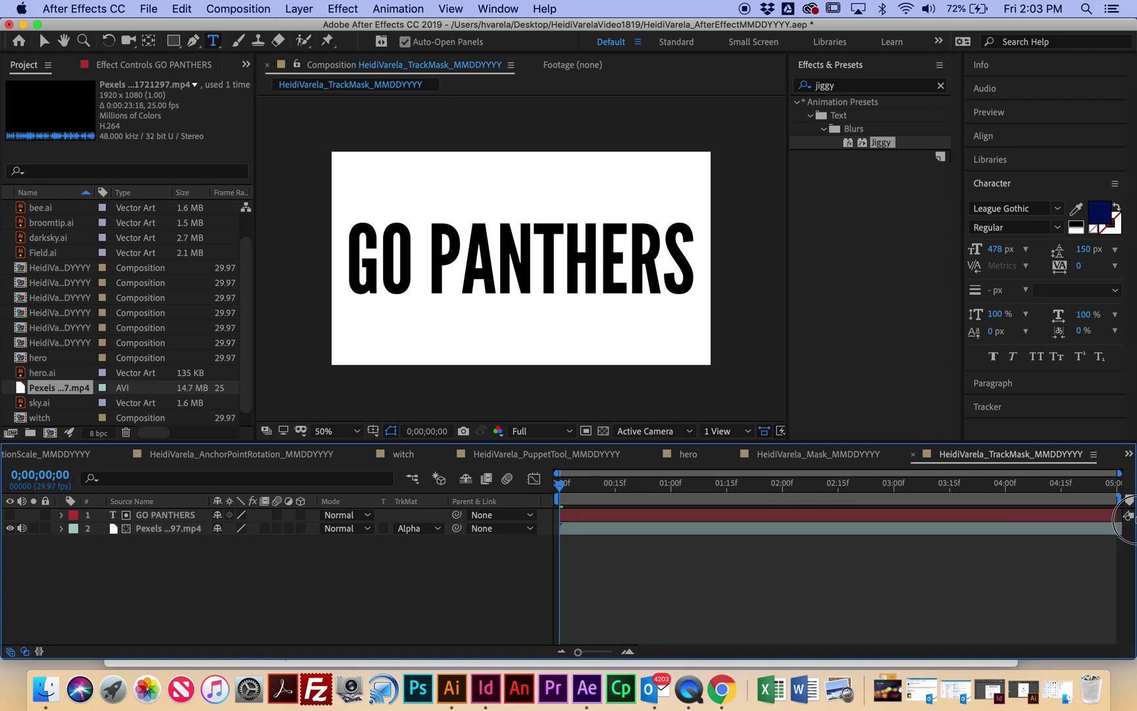
{"action": "key", "text": "space"}
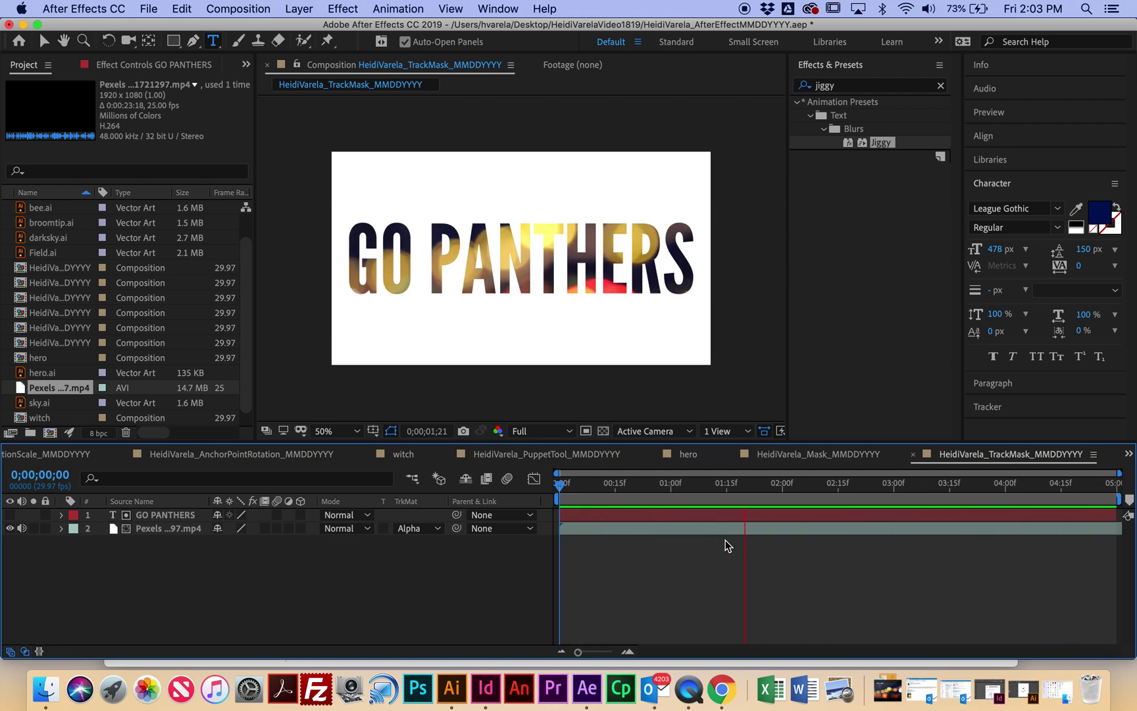
{"action": "key", "text": "space"}
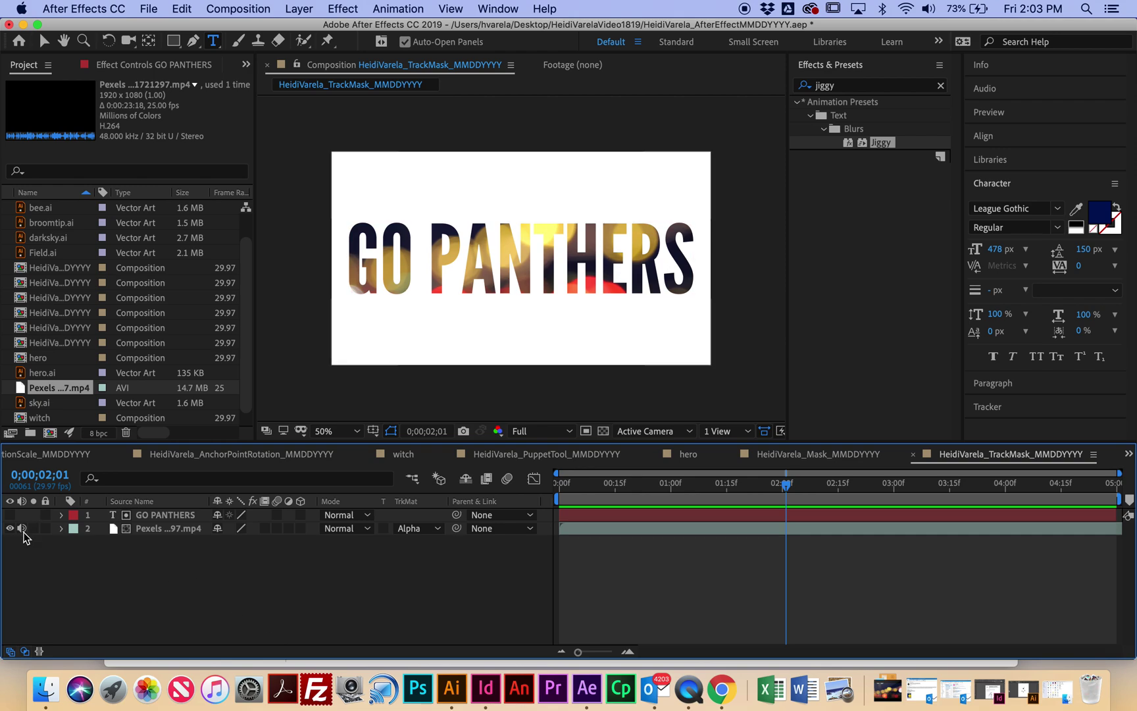
{"action": "left_click_drag", "start_coordinate": [787, 486], "coordinate": [560, 484]}
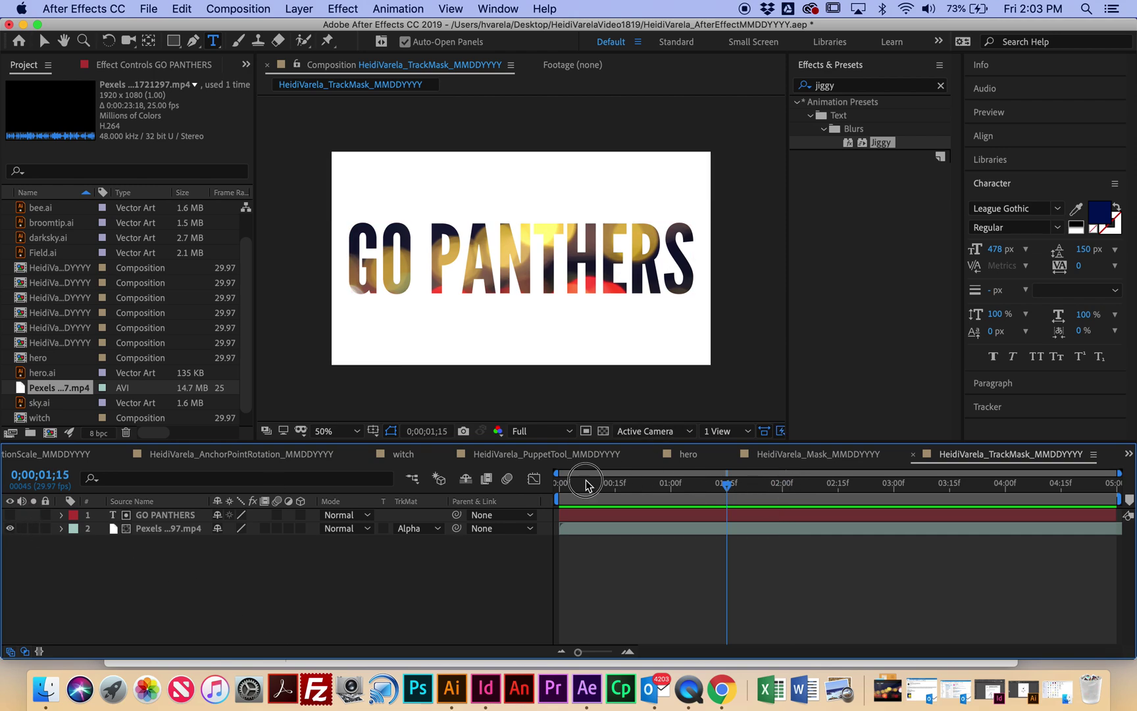
{"action": "key", "text": "space"}
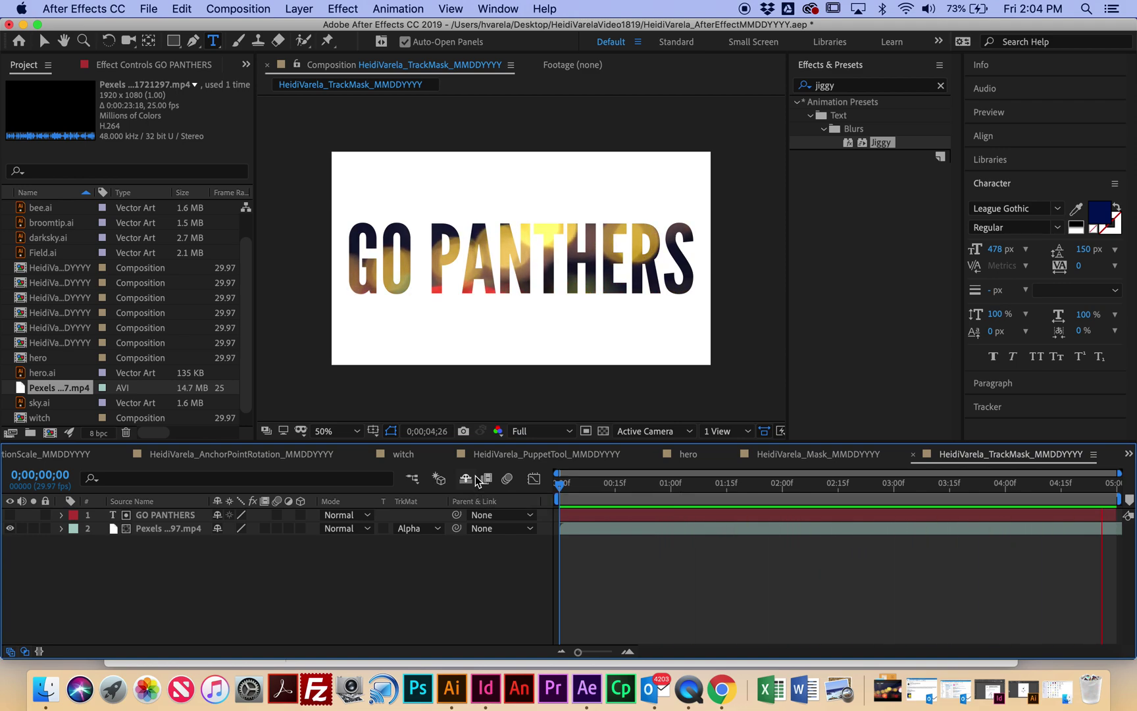
Clear the 'jiggy' effects search and expand Animation Presets > Text > Animate In.
{"action": "key", "text": "space"}
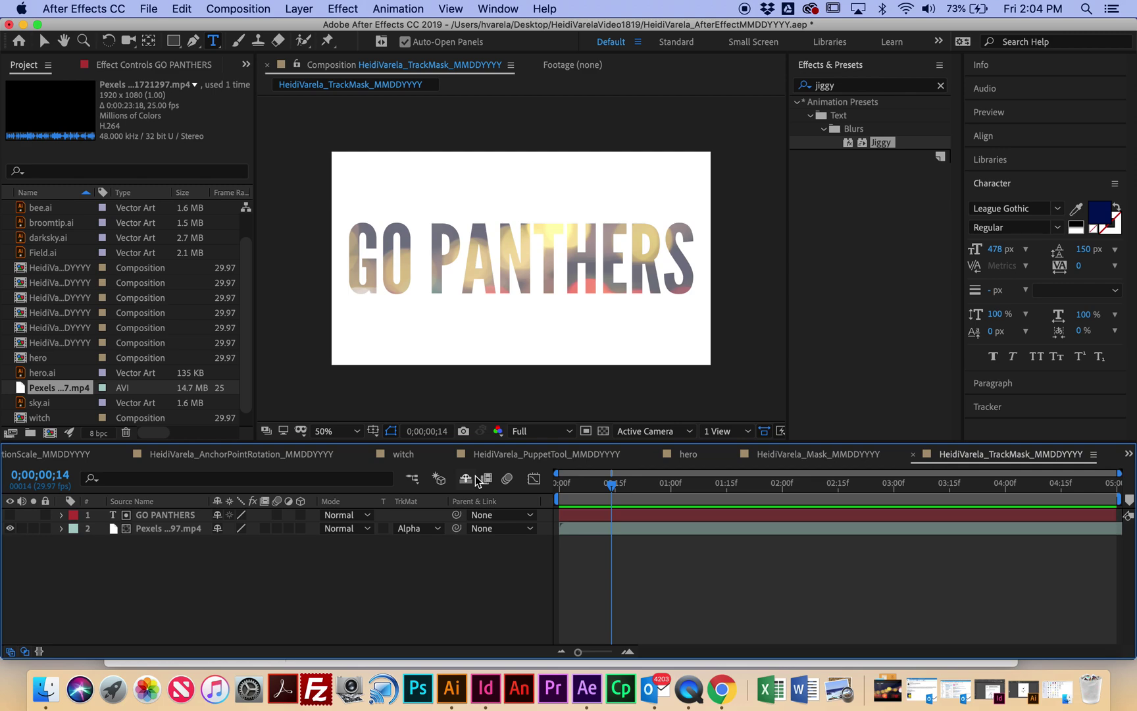
{"action": "left_click", "coordinate": [940, 86]}
{"action": "left_click", "coordinate": [796, 102]}
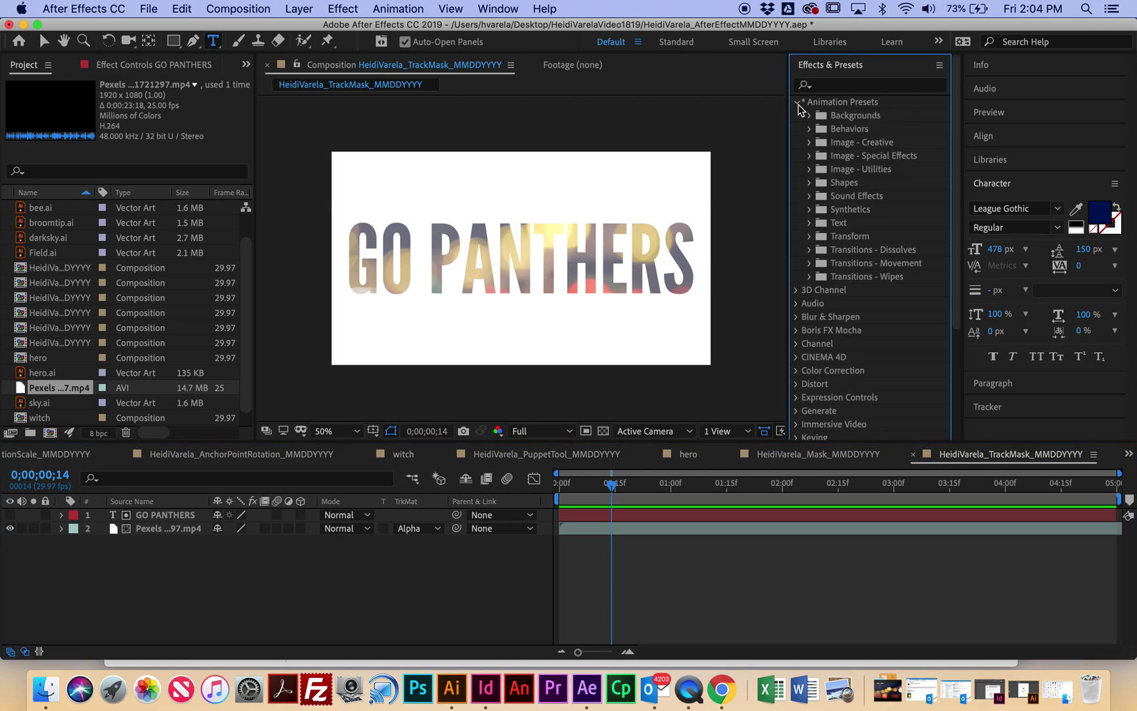
{"action": "left_click", "coordinate": [810, 223]}
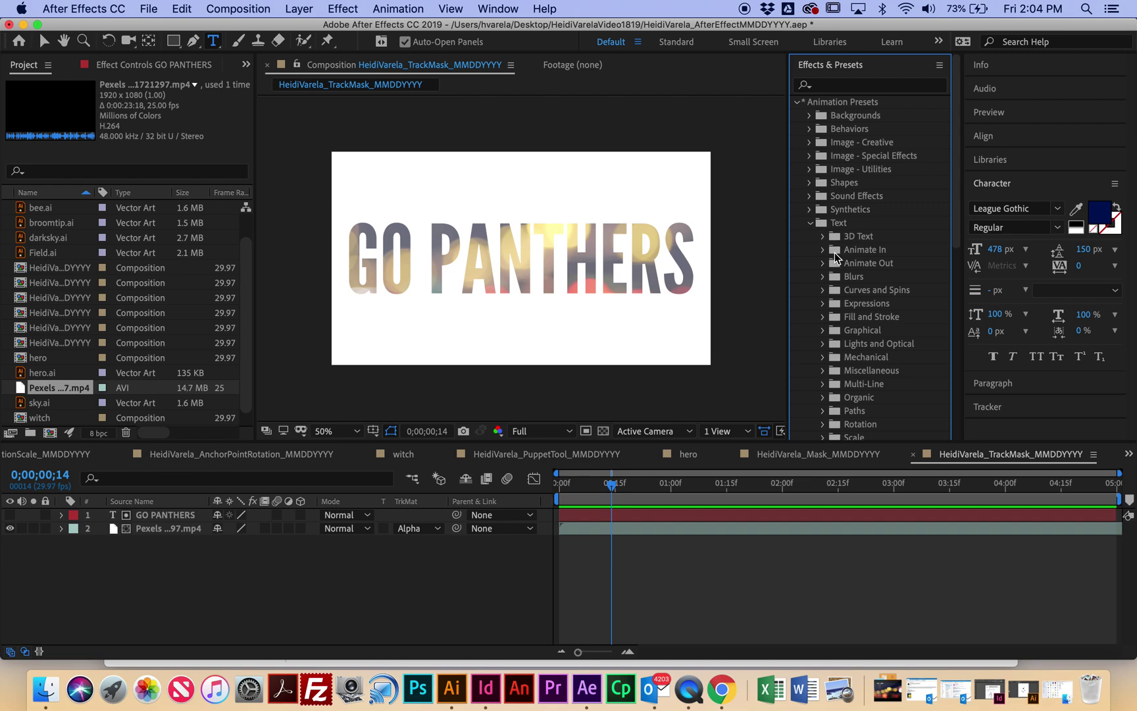
{"action": "left_click", "coordinate": [823, 250]}
{"action": "scroll", "coordinate": [866, 312], "scroll_direction": "down", "scroll_amount": 10}
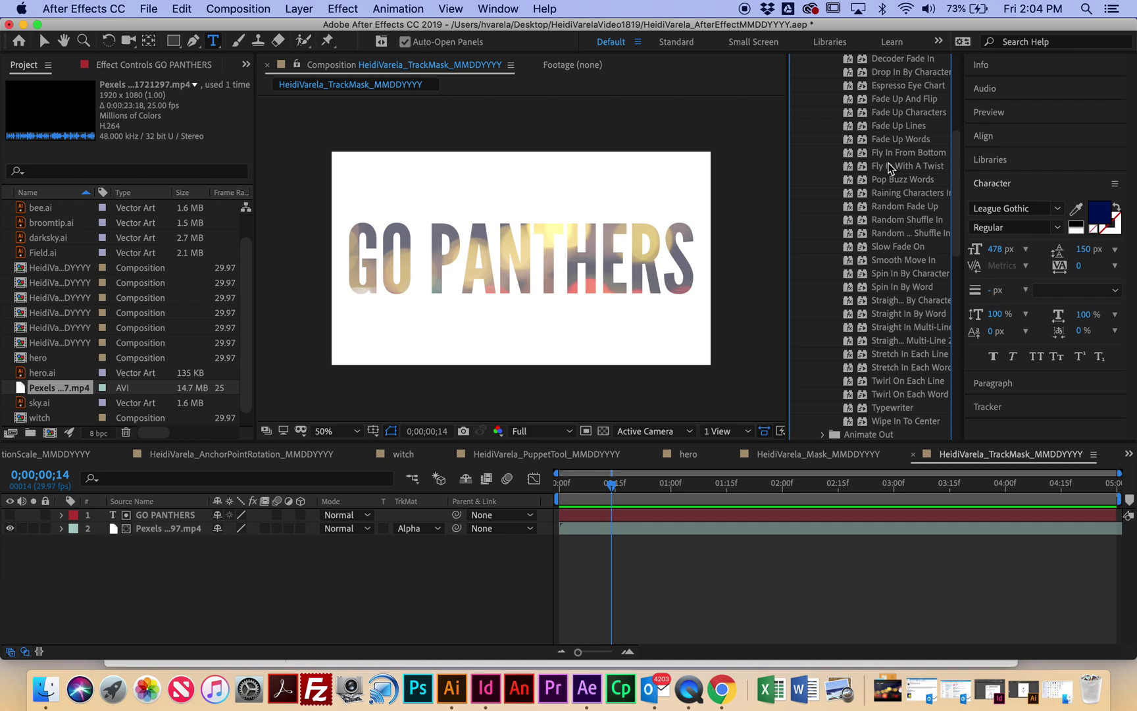
Apply and preview the Slow Fade On and Smooth Move In presets on GO PANTHERS.
{"action": "left_click_drag", "start_coordinate": [875, 250], "coordinate": [633, 515]}
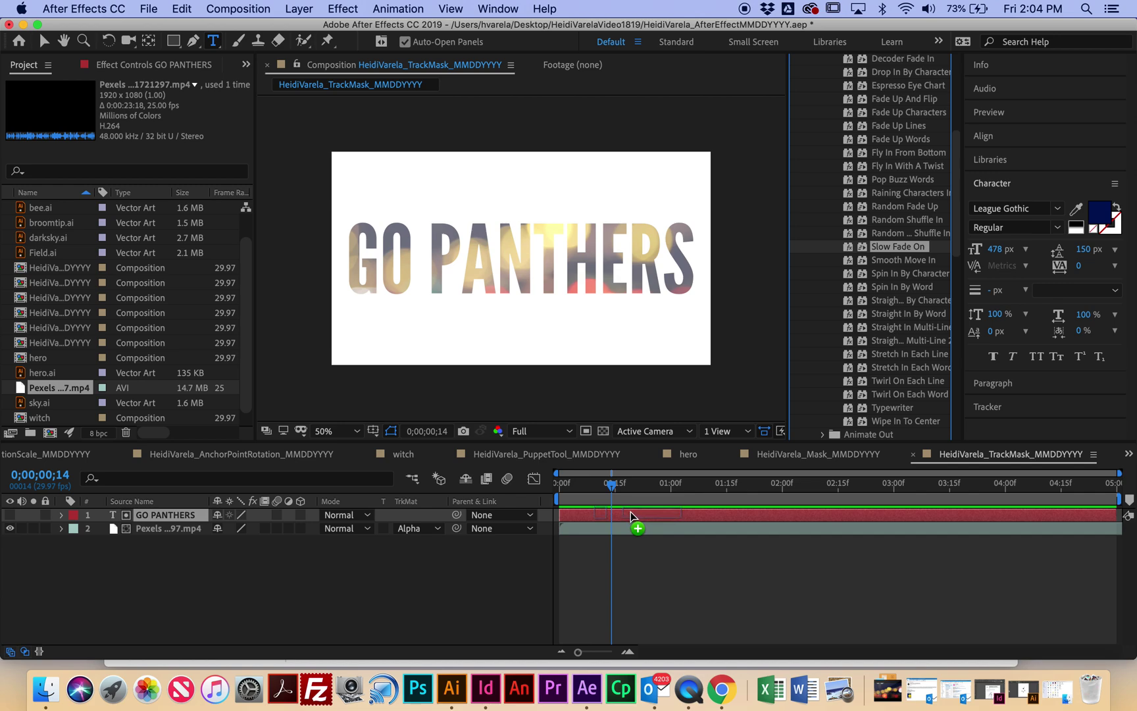
{"action": "key", "text": "space"}
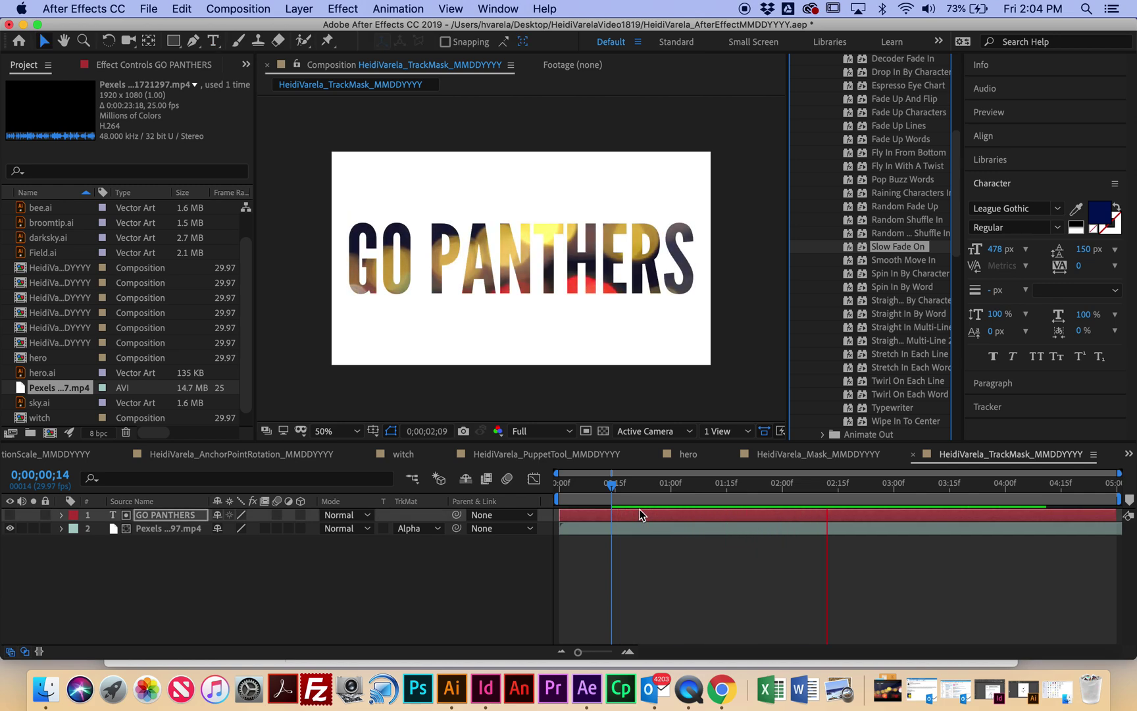
{"action": "key", "text": "space"}
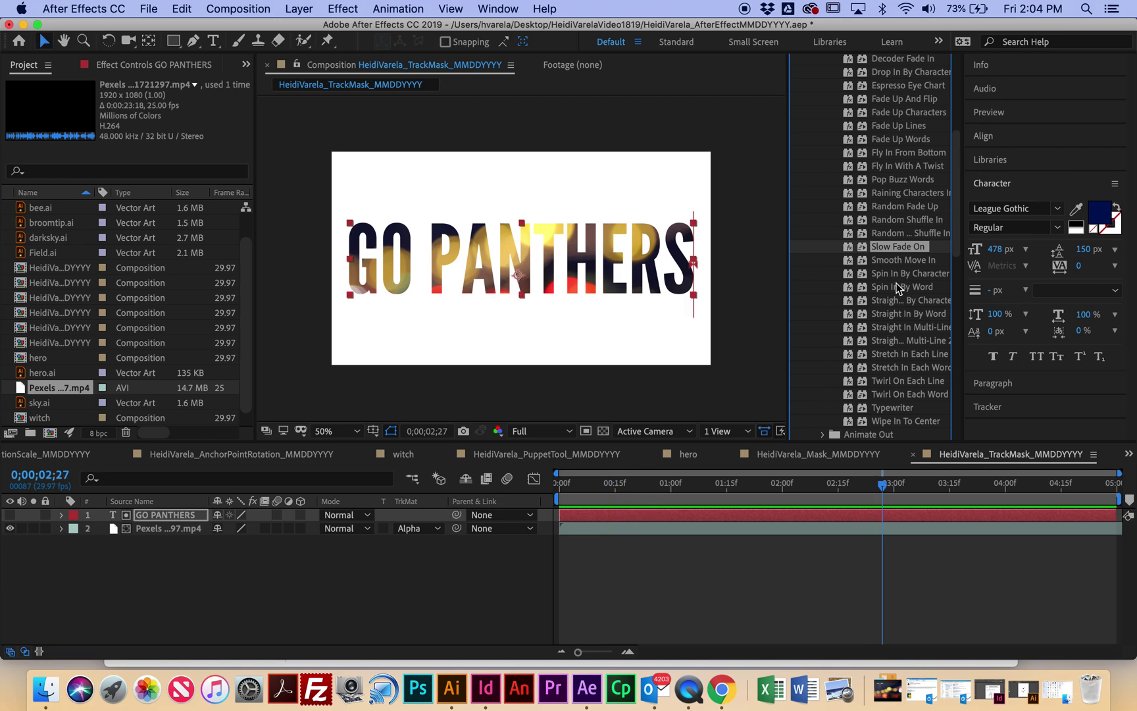
{"action": "key", "text": "space"}
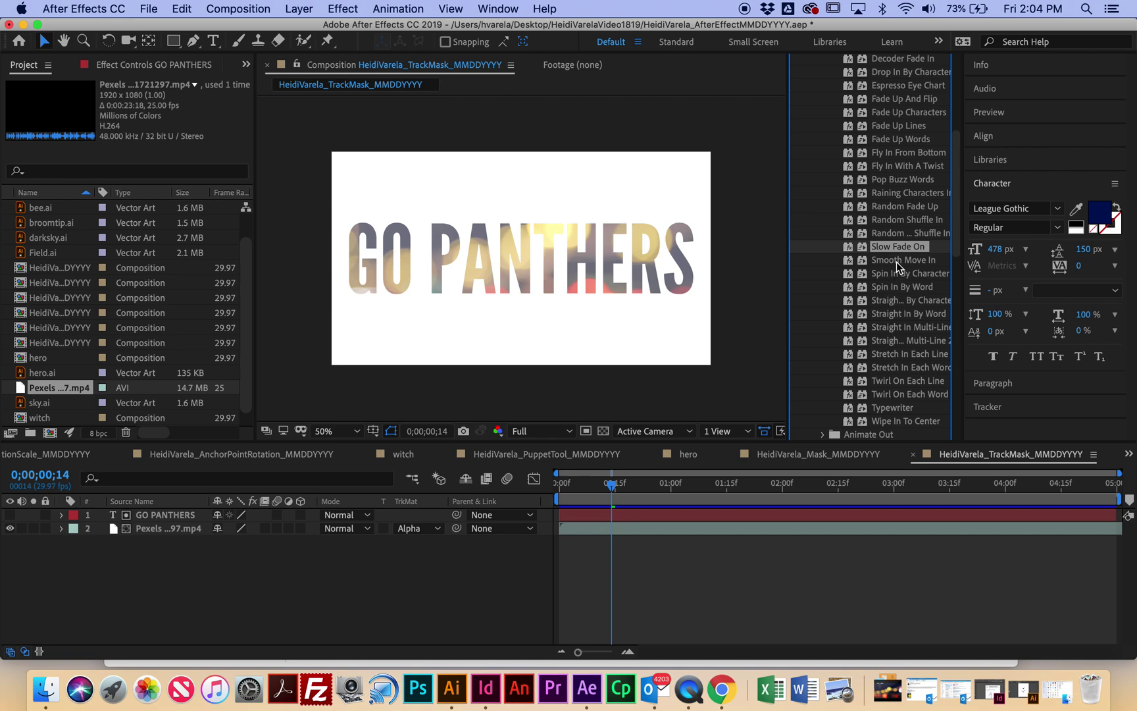
{"action": "left_click_drag", "start_coordinate": [896, 262], "coordinate": [691, 516]}
{"action": "key", "text": "space"}
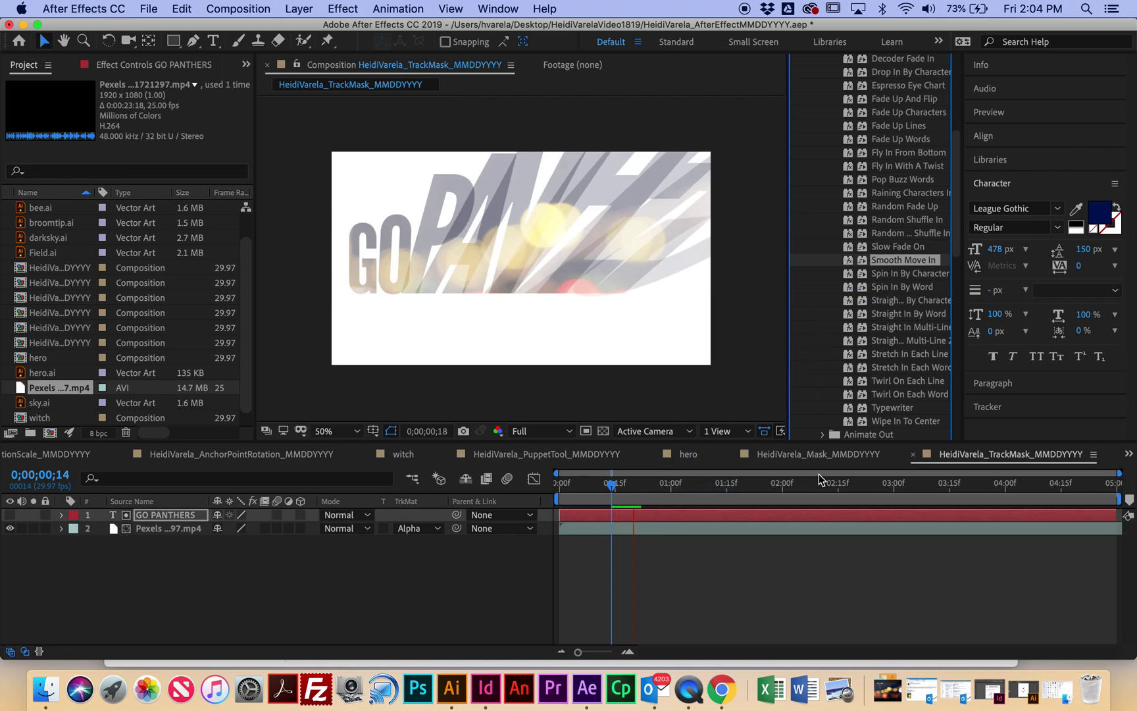
{"action": "key", "text": "space"}
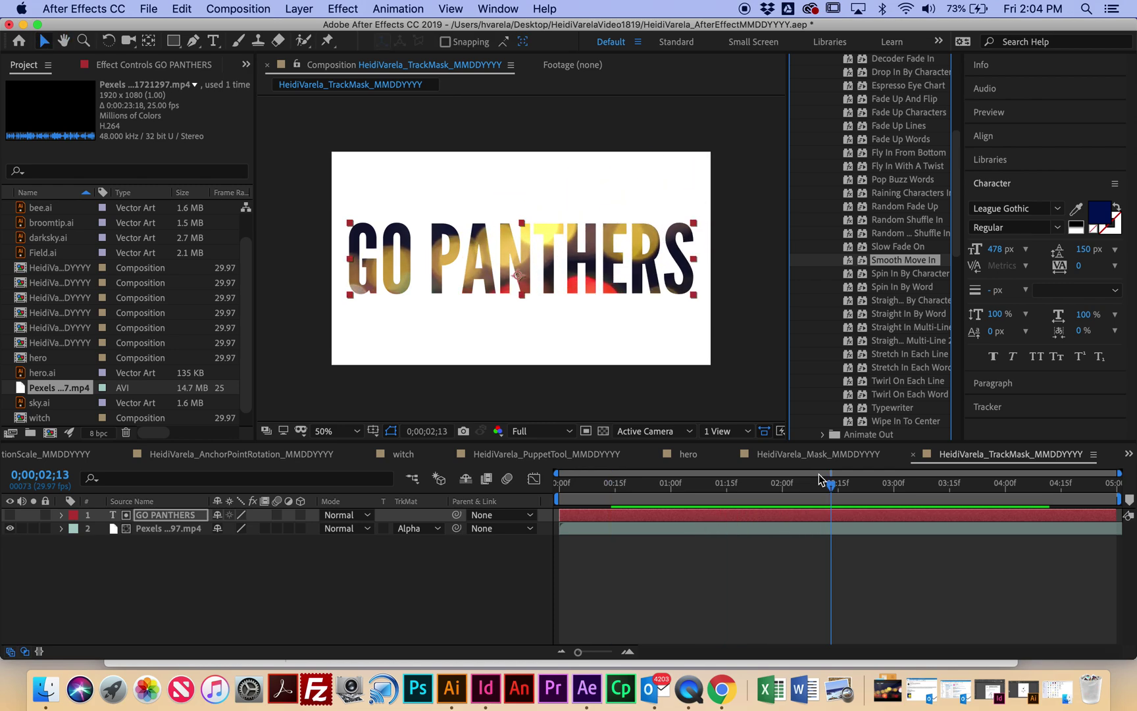
Try the Center Spiral preset on GO PANTHERS, preview it, then undo it.
{"action": "scroll", "coordinate": [898, 307], "scroll_direction": "up", "scroll_amount": 4}
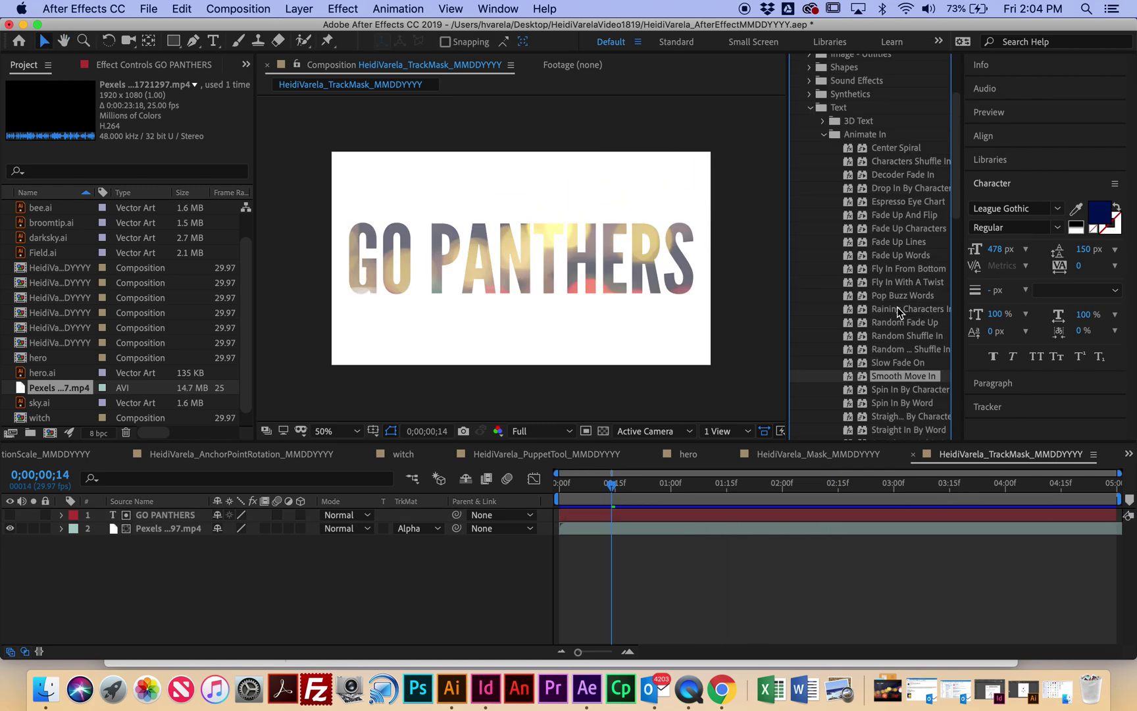
{"action": "scroll", "coordinate": [895, 307], "scroll_direction": "down", "scroll_amount": 3}
{"action": "left_click_drag", "start_coordinate": [898, 71], "coordinate": [672, 514]}
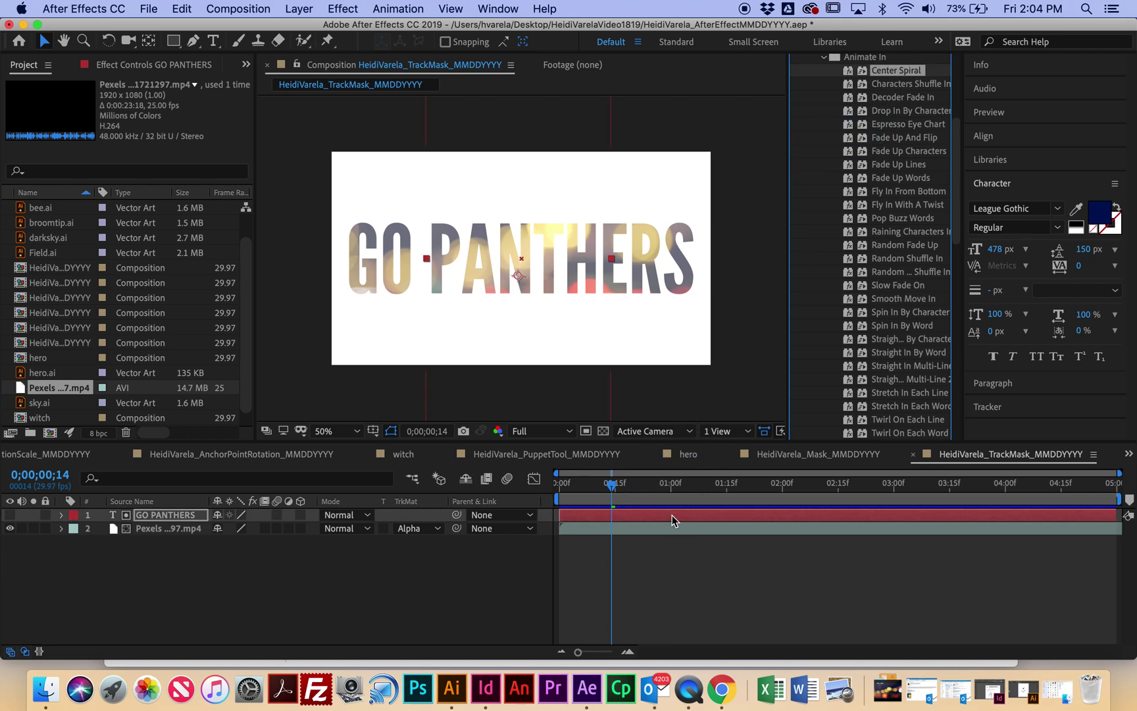
{"action": "key", "text": "space"}
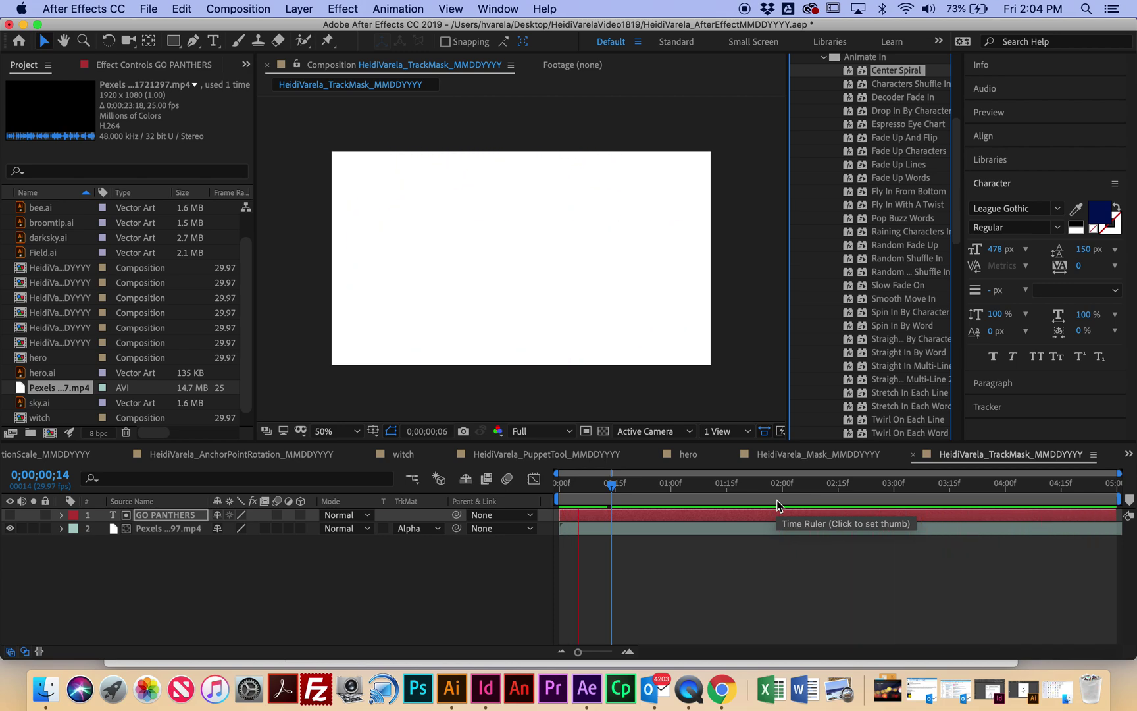
{"action": "key", "text": "space"}
{"action": "key", "text": "cmd+z"}
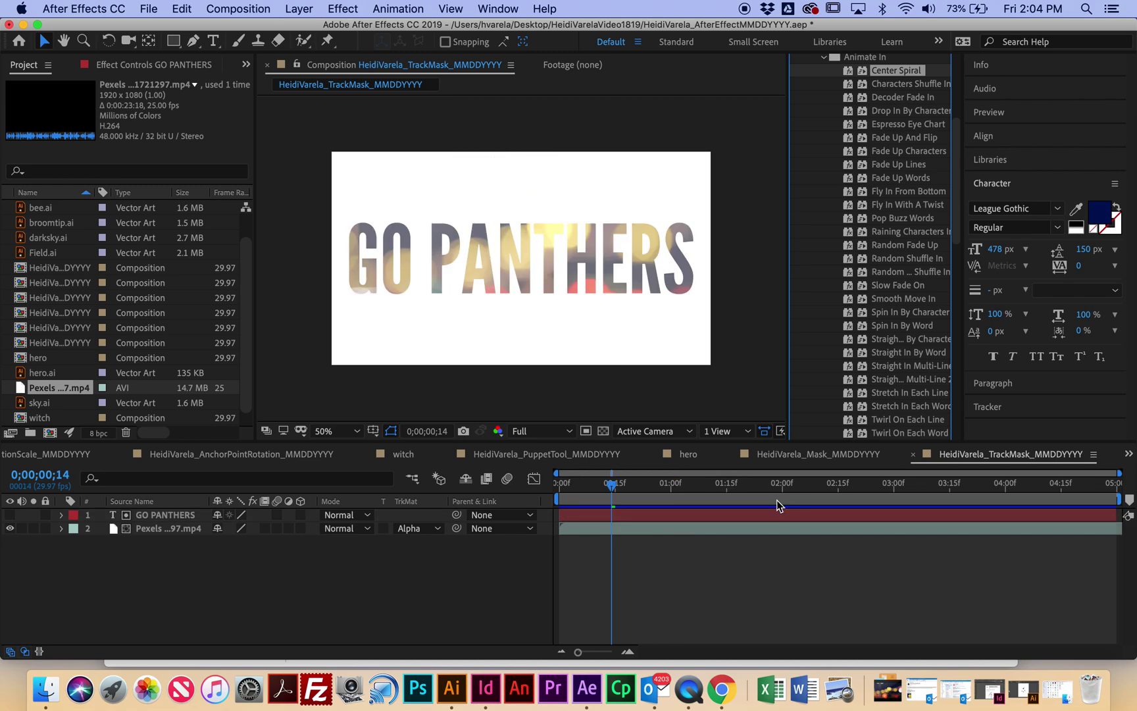
Apply the Wipe In To Center preset to GO PANTHERS and preview it.
{"action": "scroll", "coordinate": [898, 358], "scroll_direction": "down", "scroll_amount": 5}
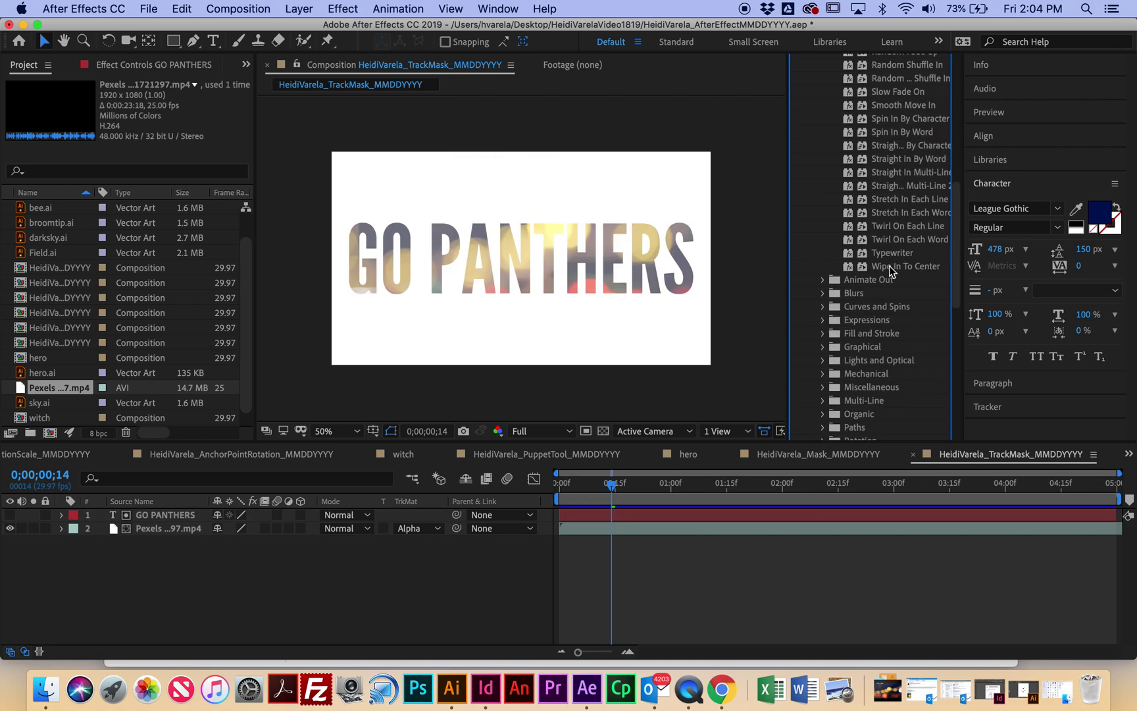
{"action": "left_click_drag", "start_coordinate": [898, 269], "coordinate": [685, 513]}
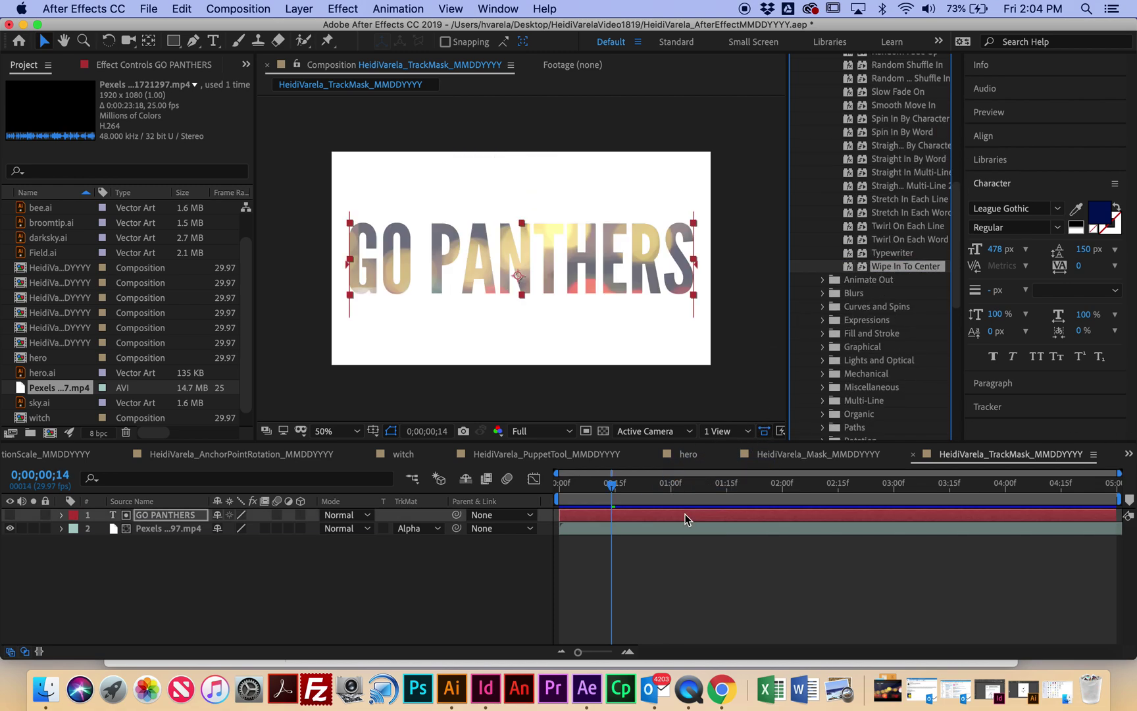
{"action": "key", "text": "space"}
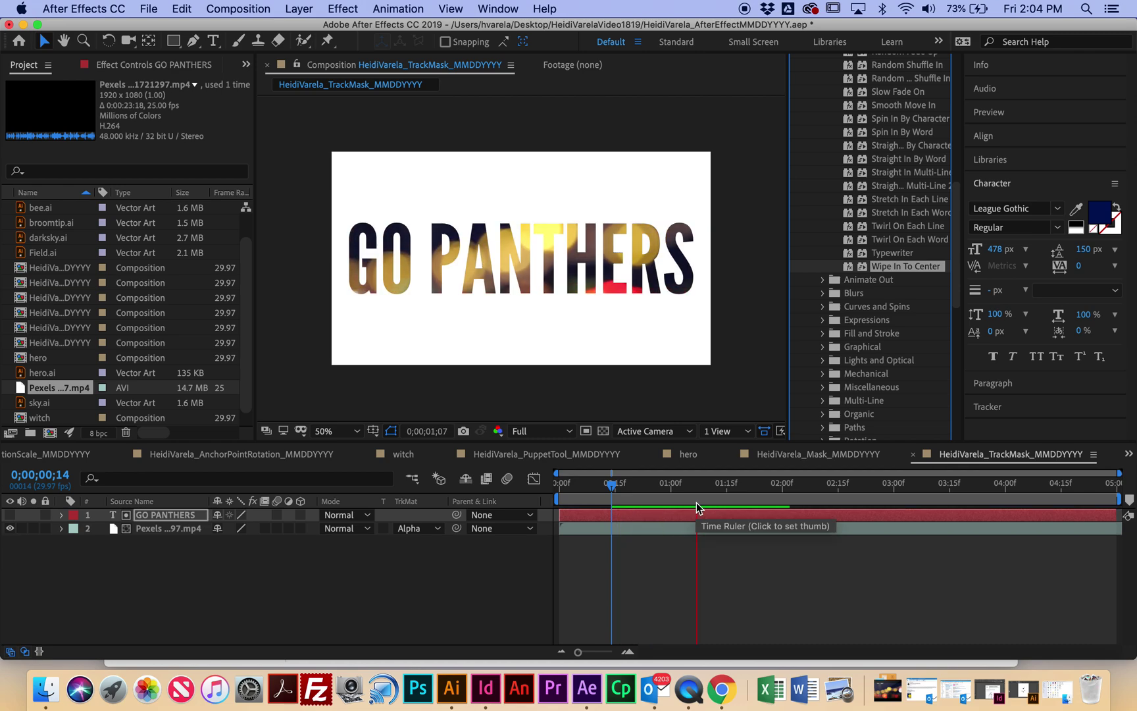
{"action": "key", "text": "space"}
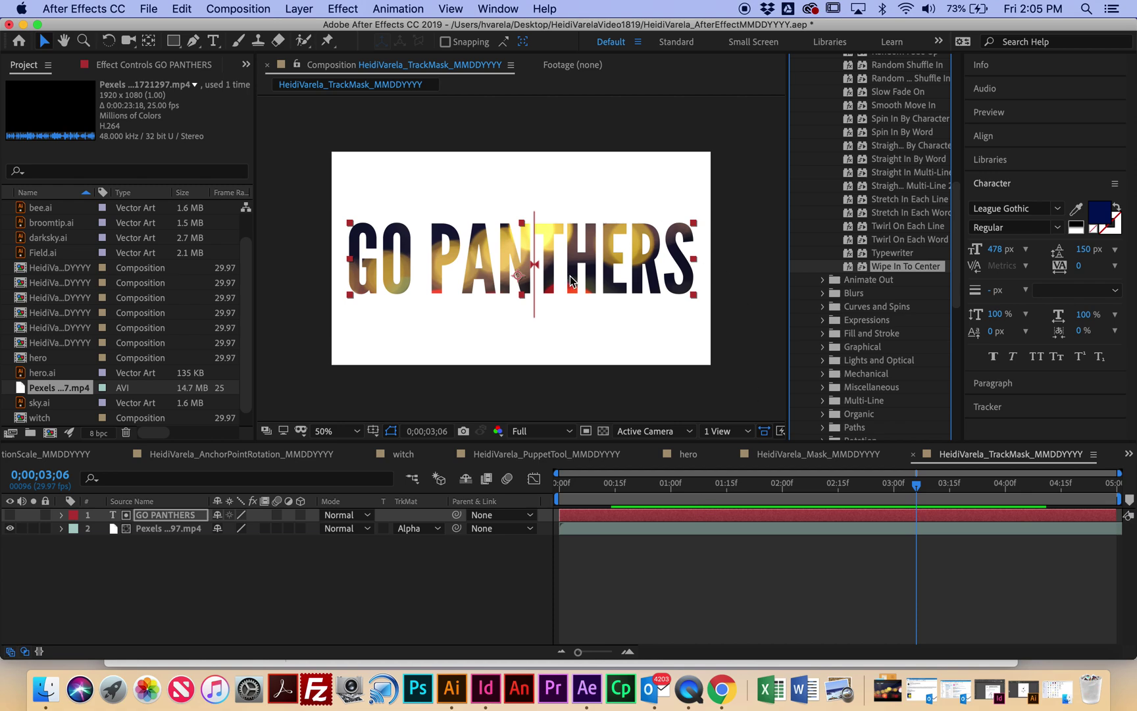
Queue the composition, name the output the user's name plus '_TrackMask_MMDDYYY', and render it.
{"action": "left_click", "coordinate": [244, 8]}
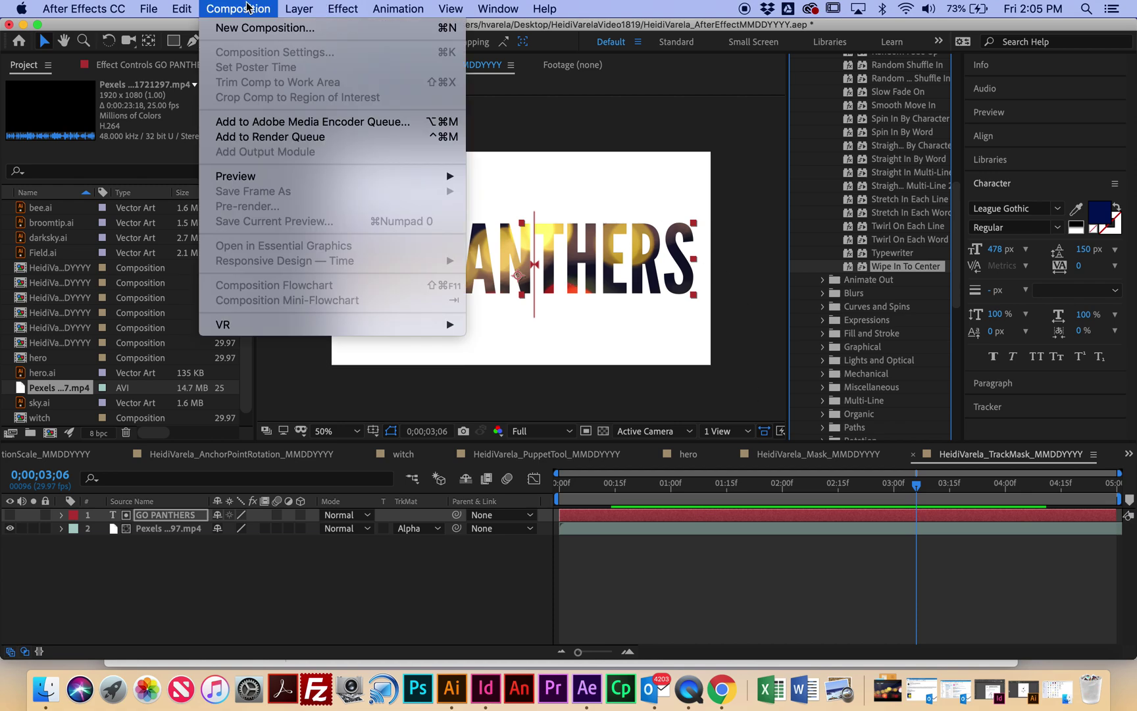
{"action": "left_click", "coordinate": [270, 137]}
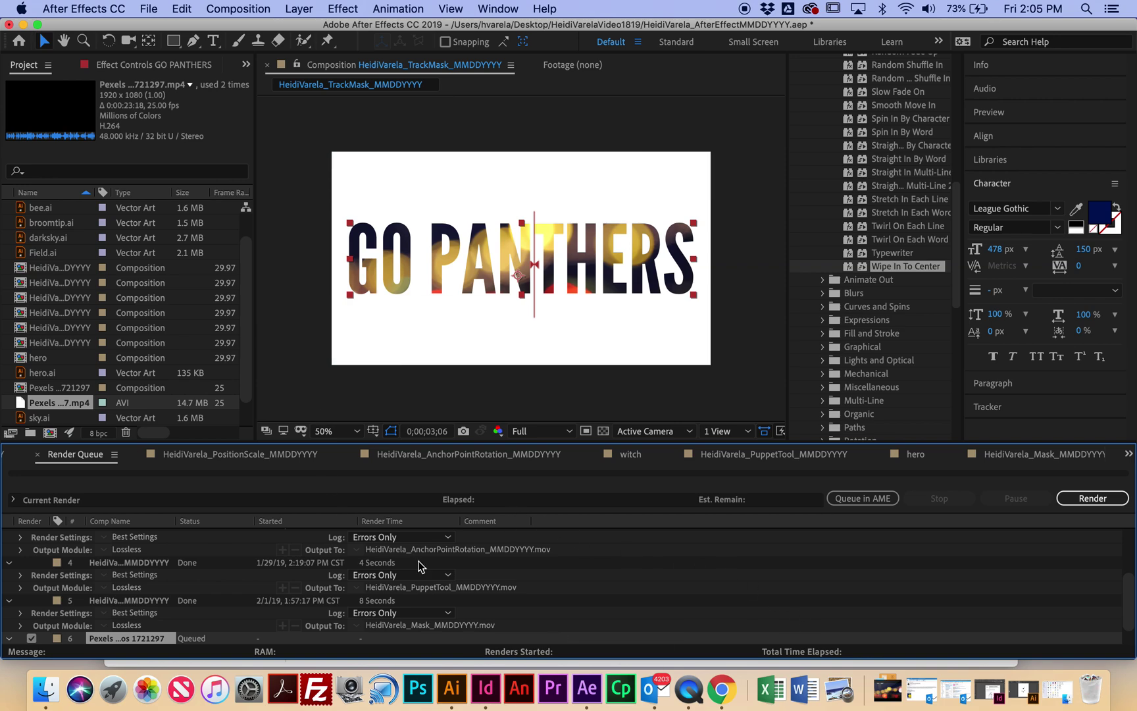
{"action": "scroll", "coordinate": [477, 641], "scroll_direction": "down", "scroll_amount": 2}
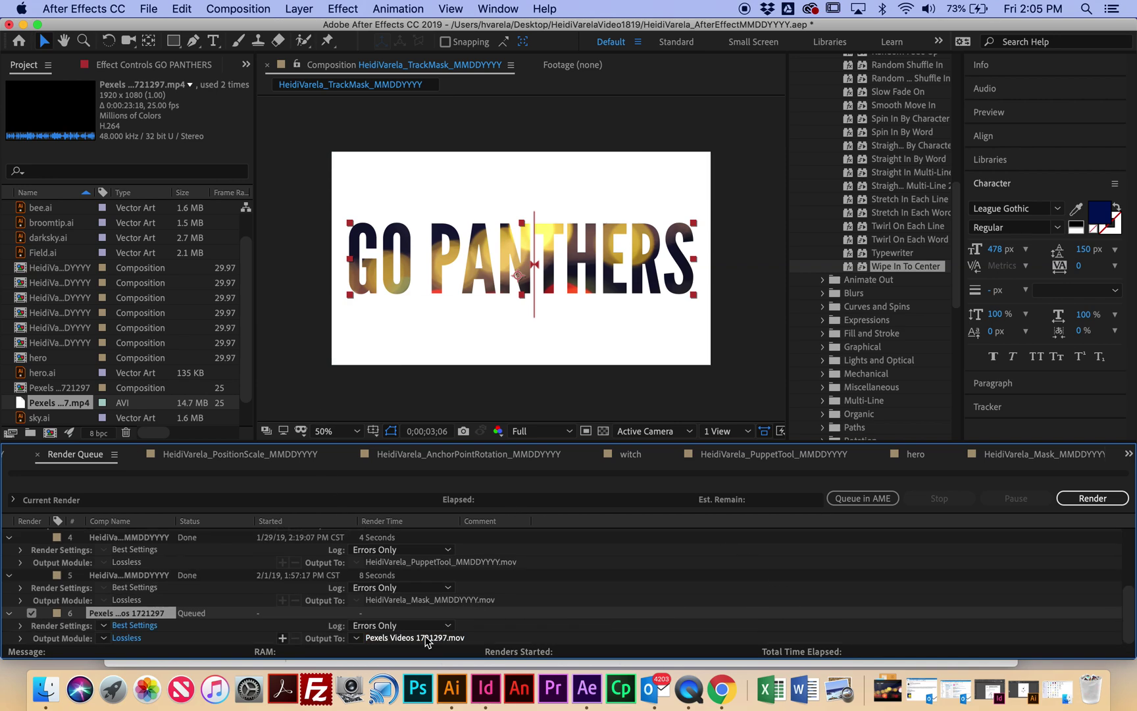
{"action": "left_click", "coordinate": [424, 638]}
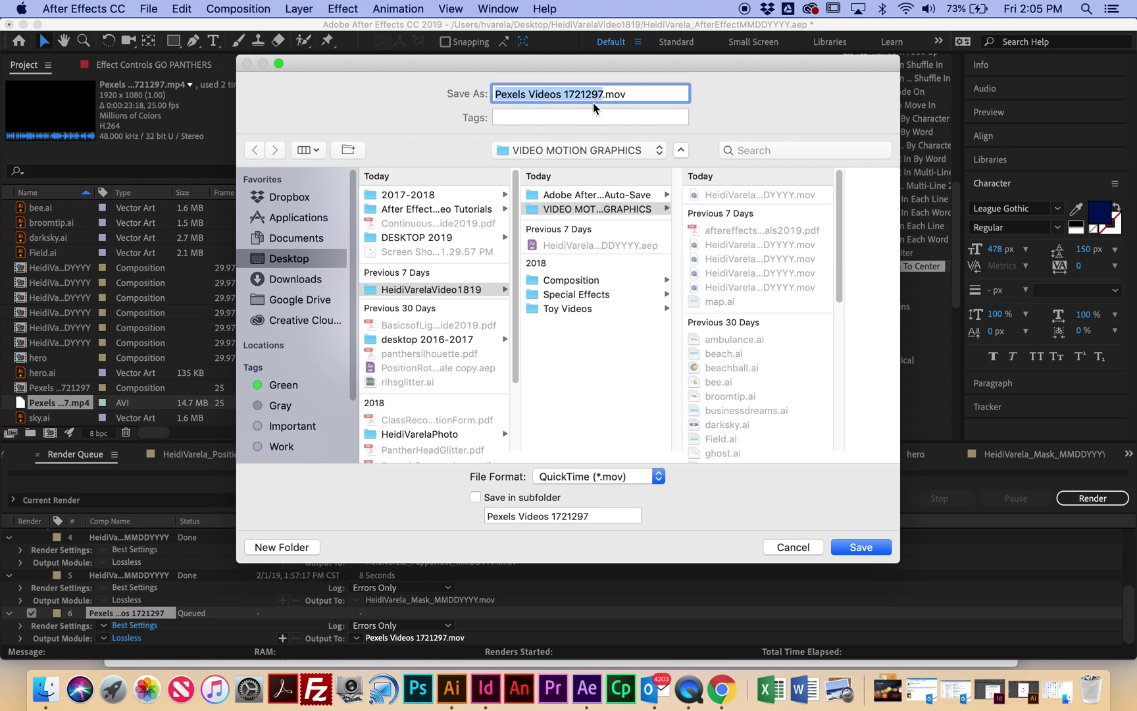
{"action": "type", "text": "HeidiVarela"}
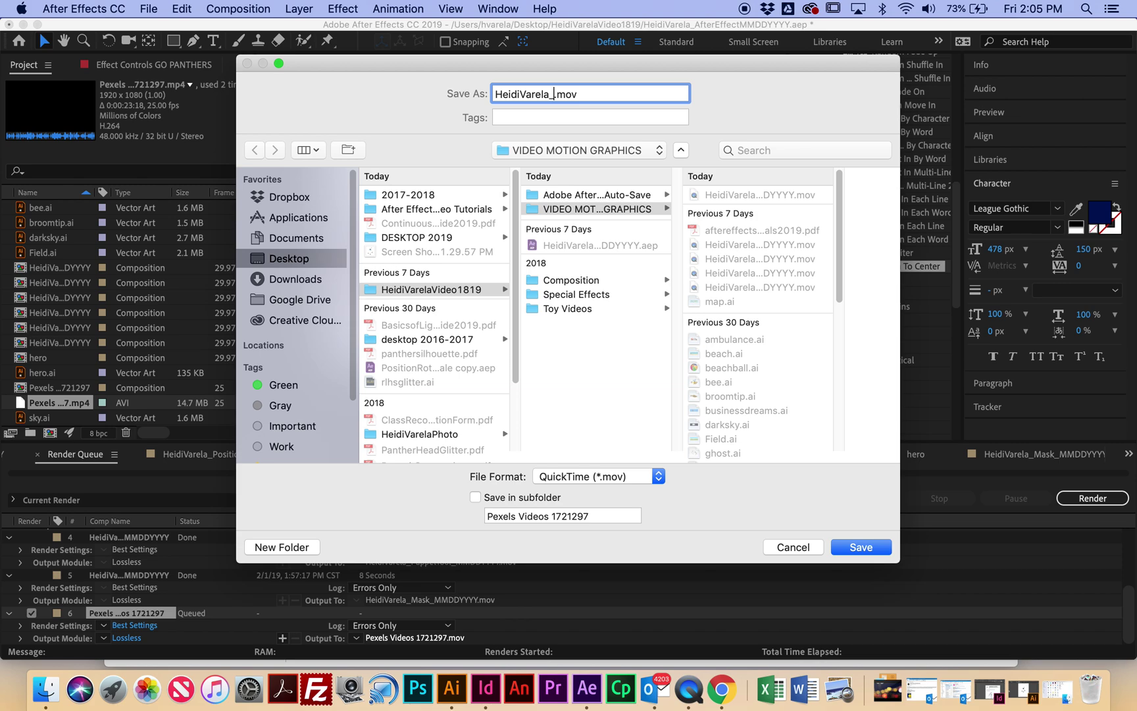
{"action": "type", "text": "_TrackMask_MMDDYYYY"}
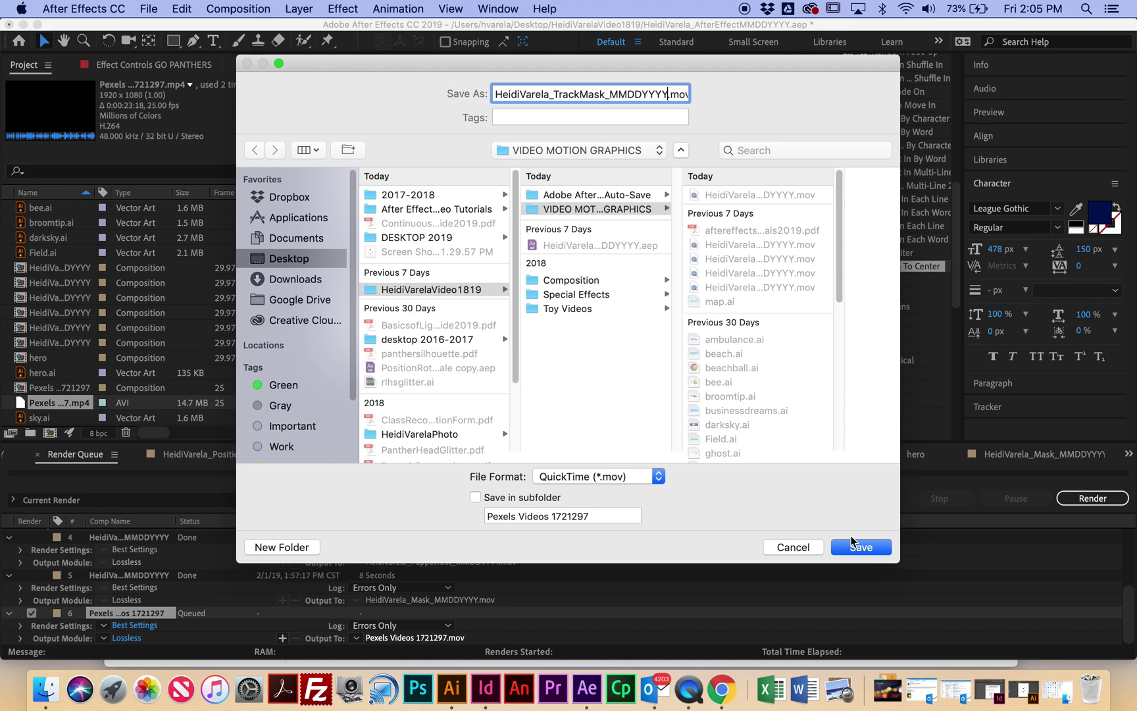
{"action": "left_click", "coordinate": [851, 539]}
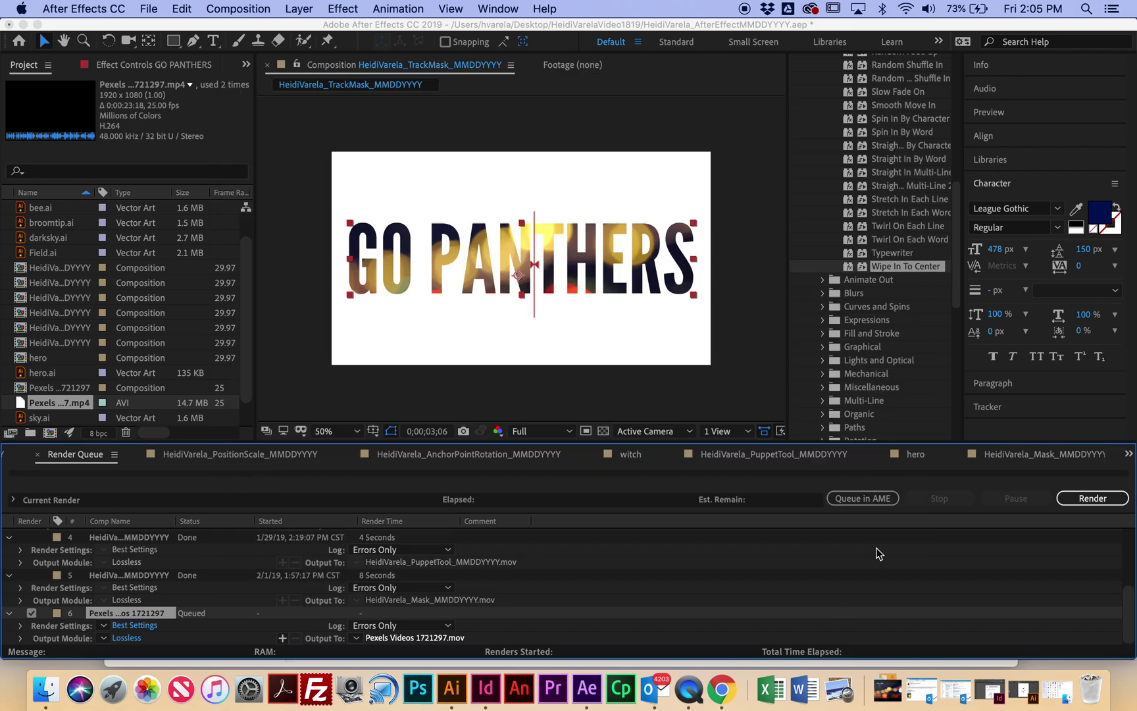
{"action": "left_click", "coordinate": [1089, 501]}
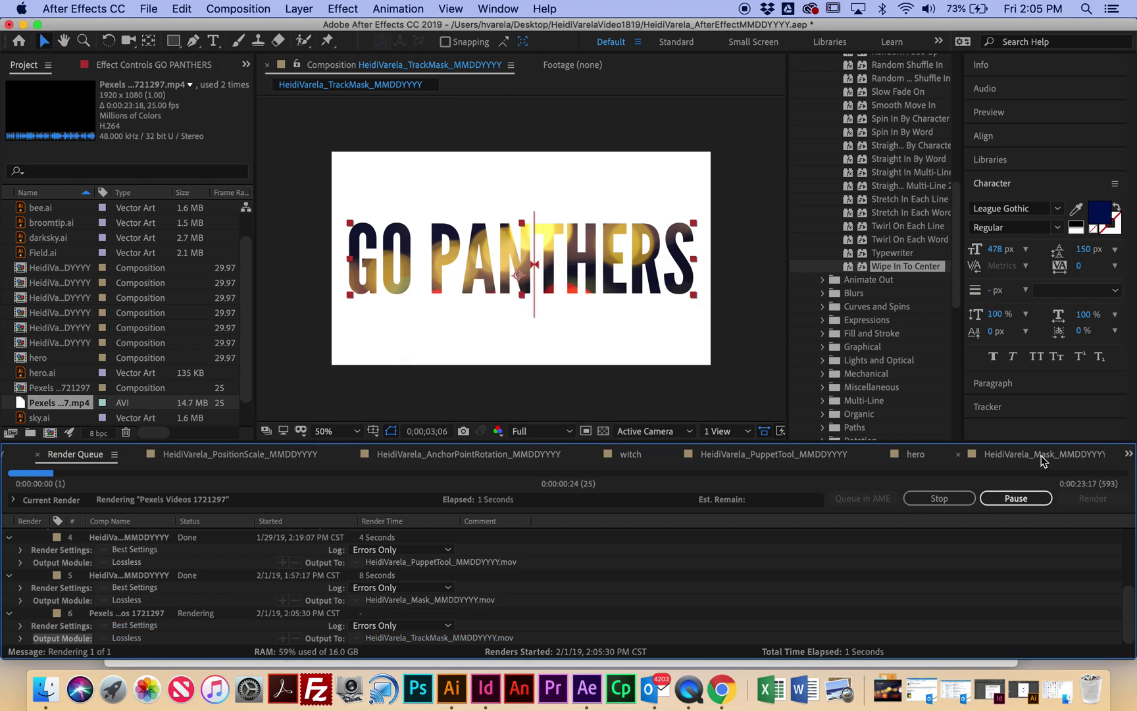